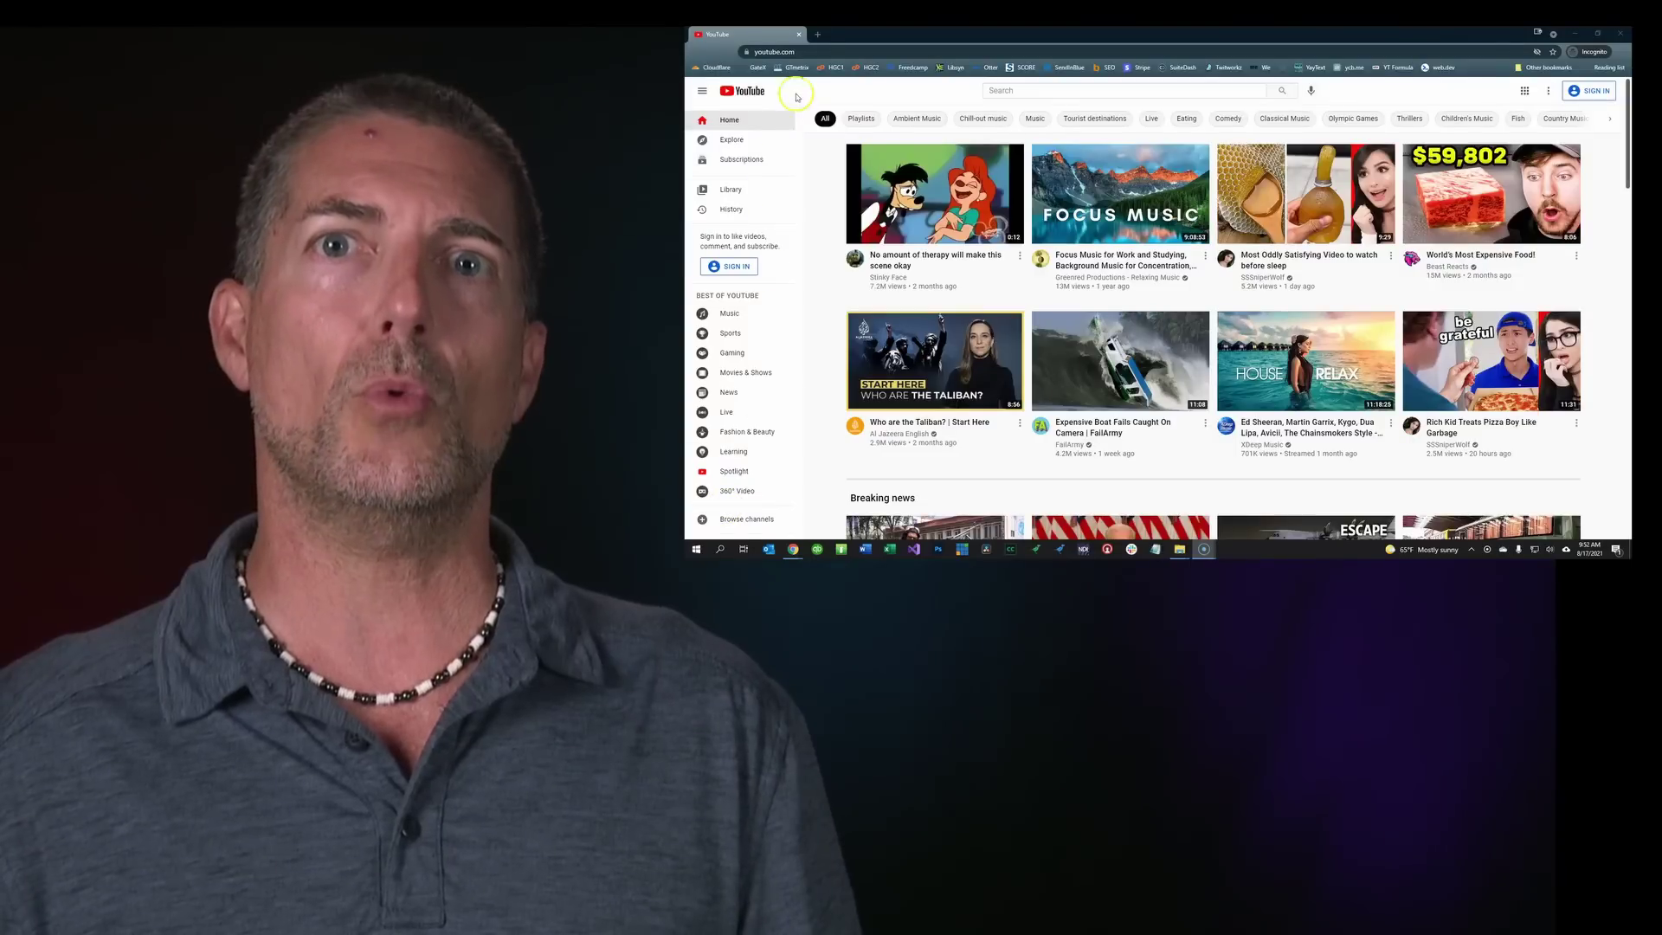
- Select the site address in the browser's address bar
drag(816, 52, 760, 52)
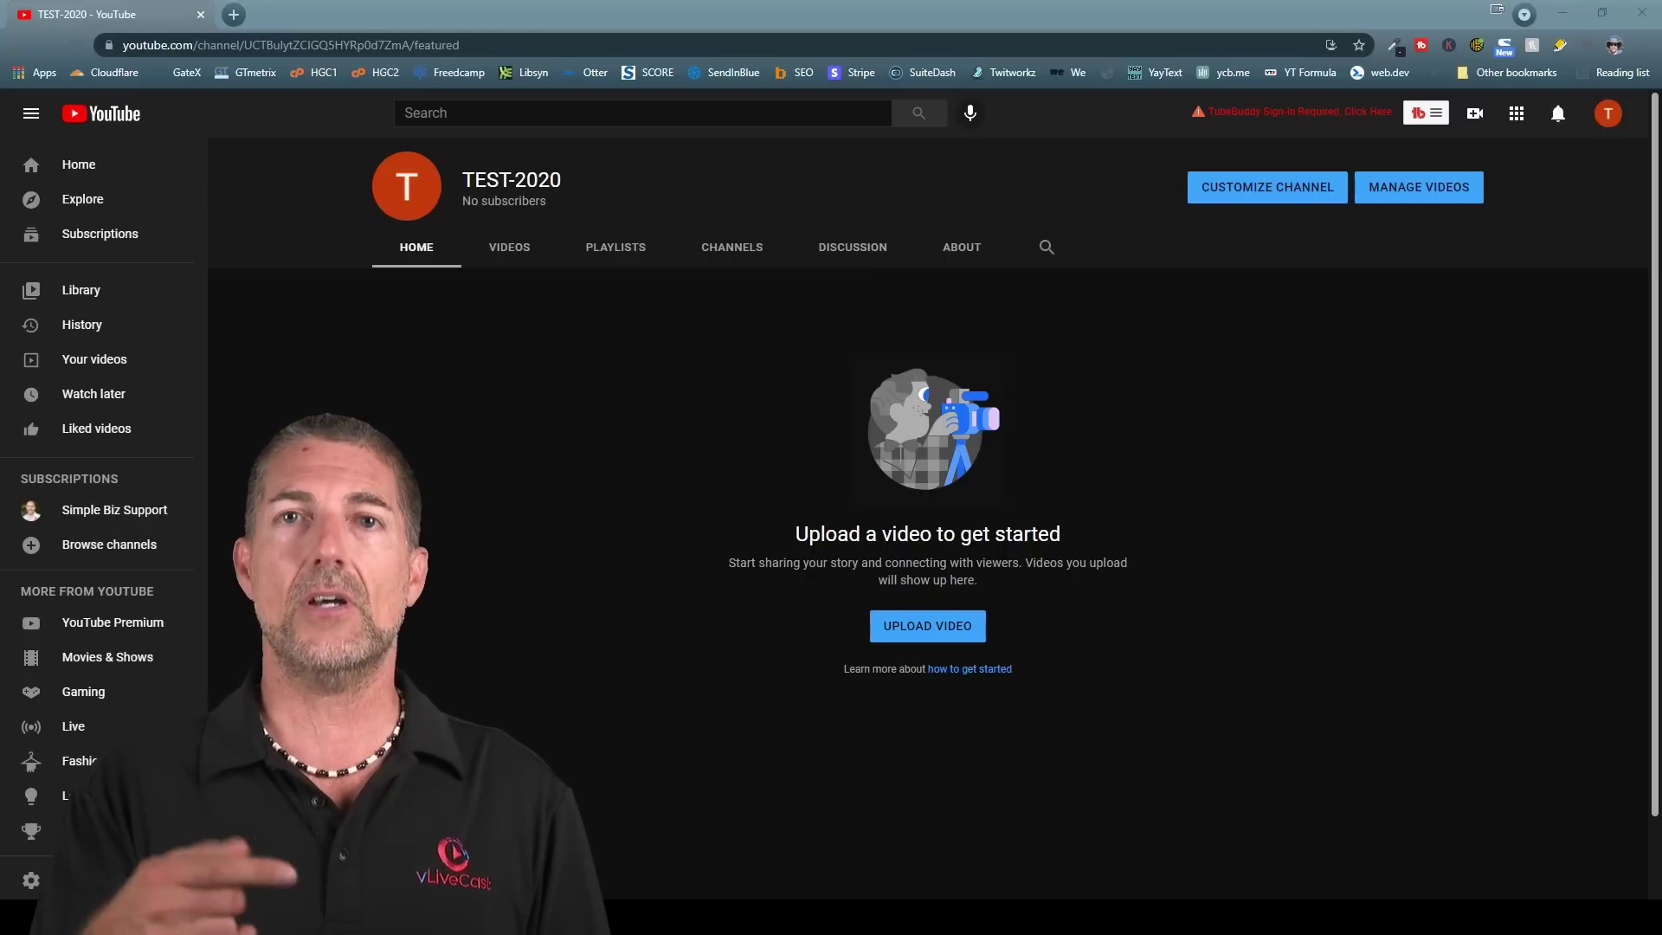
drag(792, 533, 1071, 537)
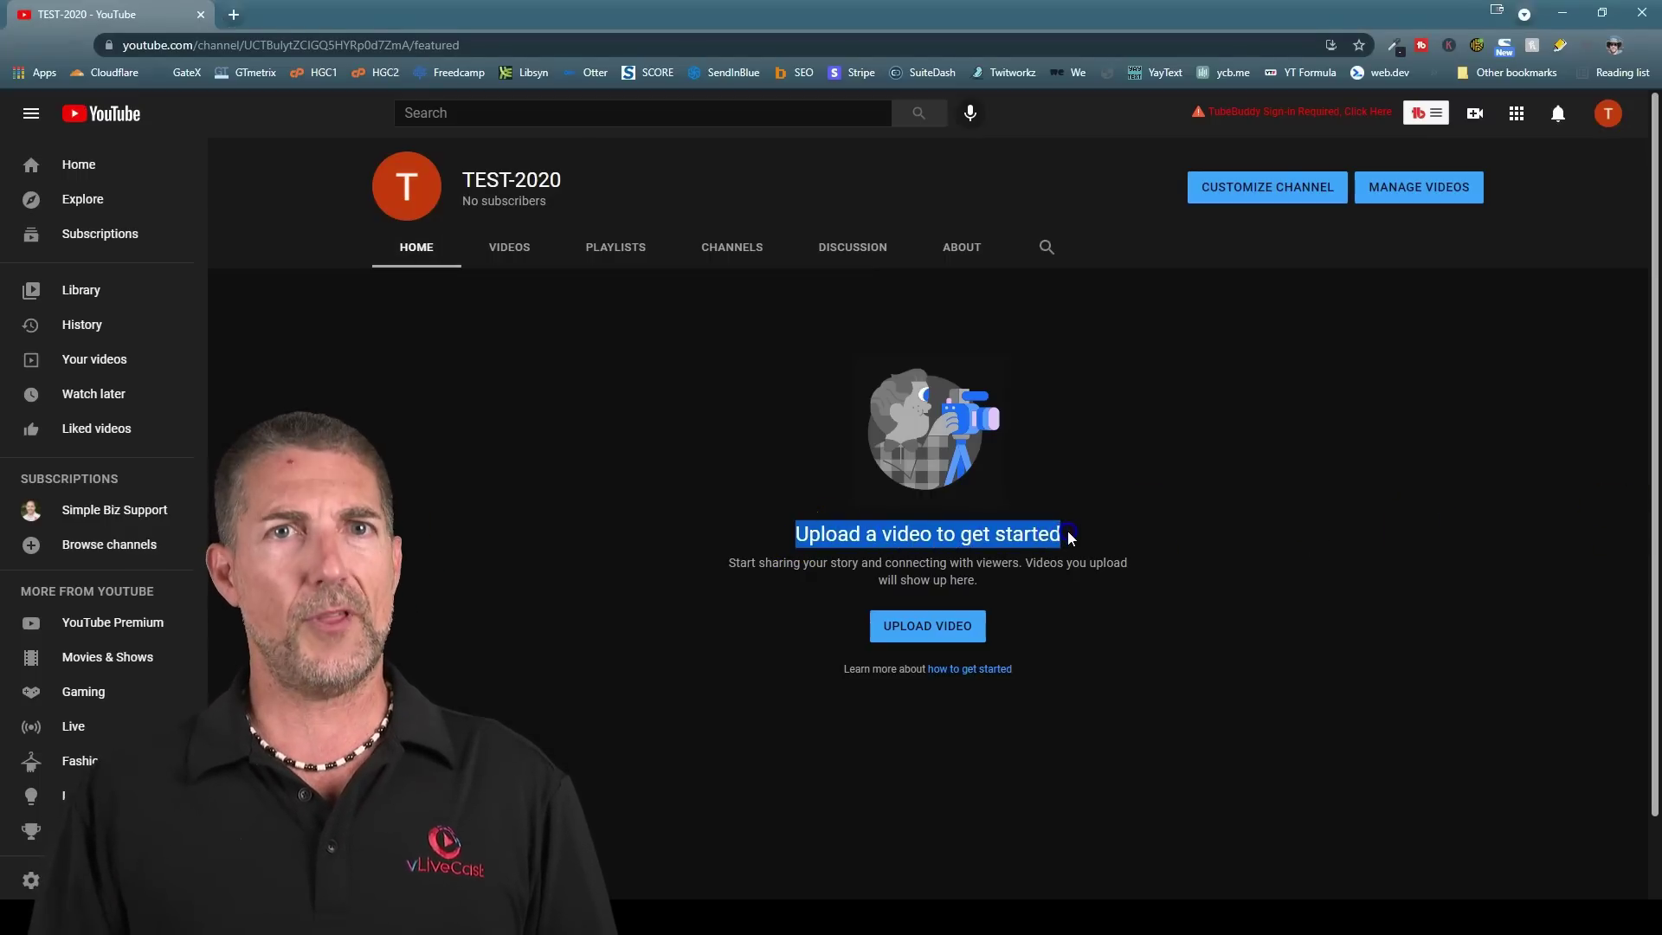
click(509, 253)
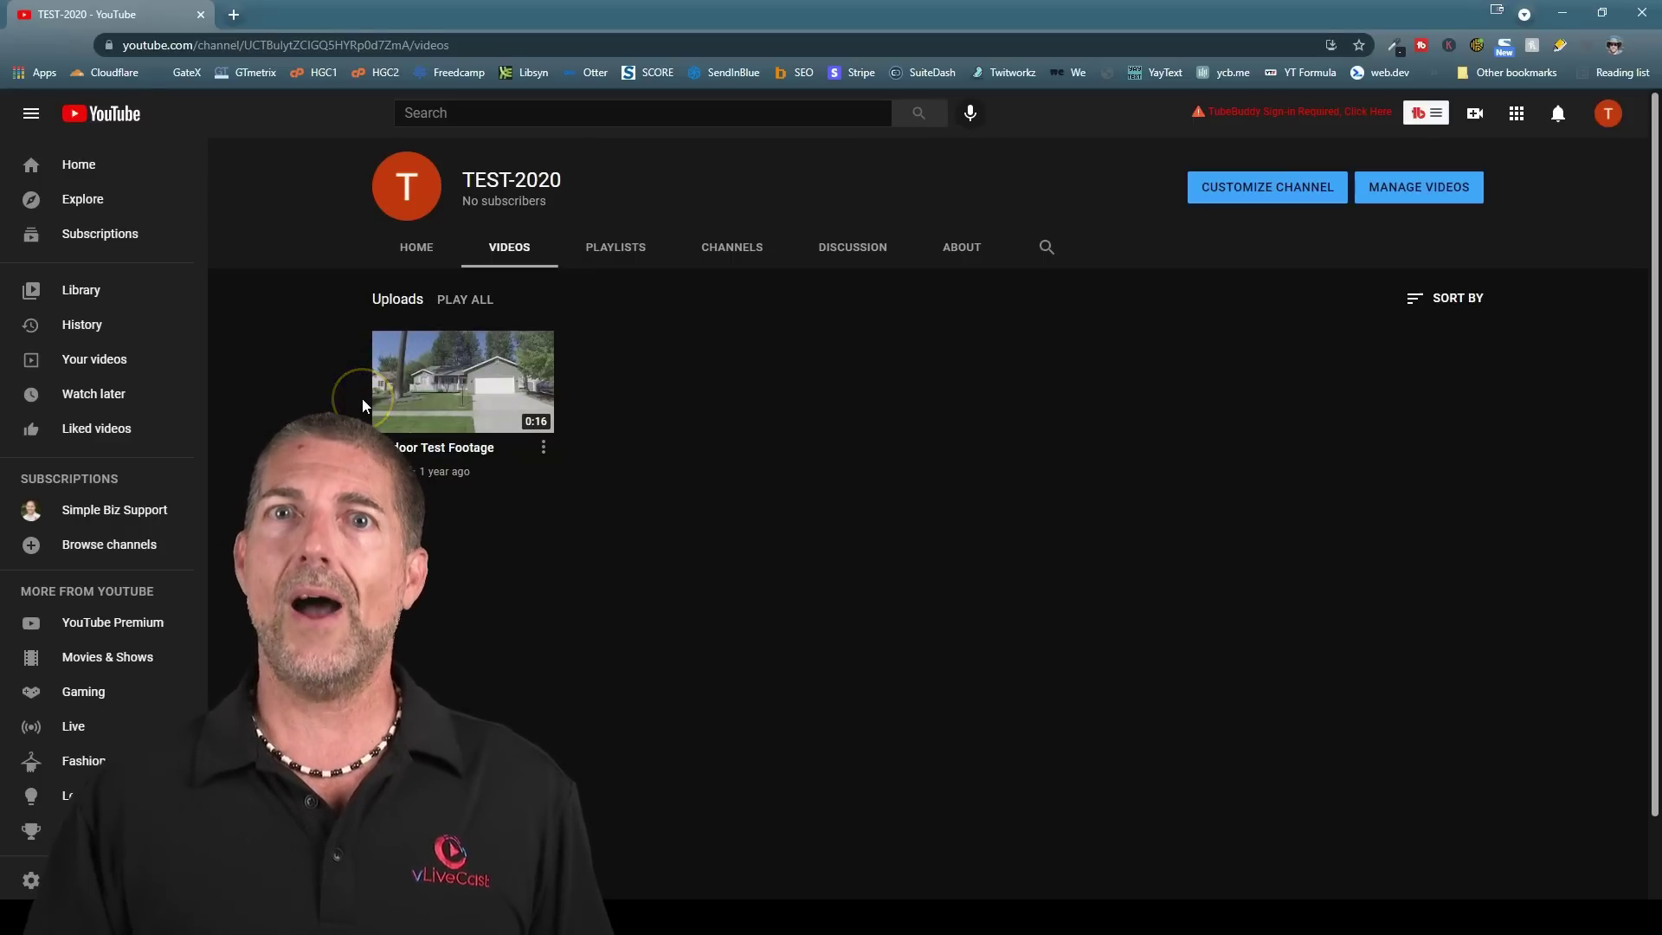
click(425, 248)
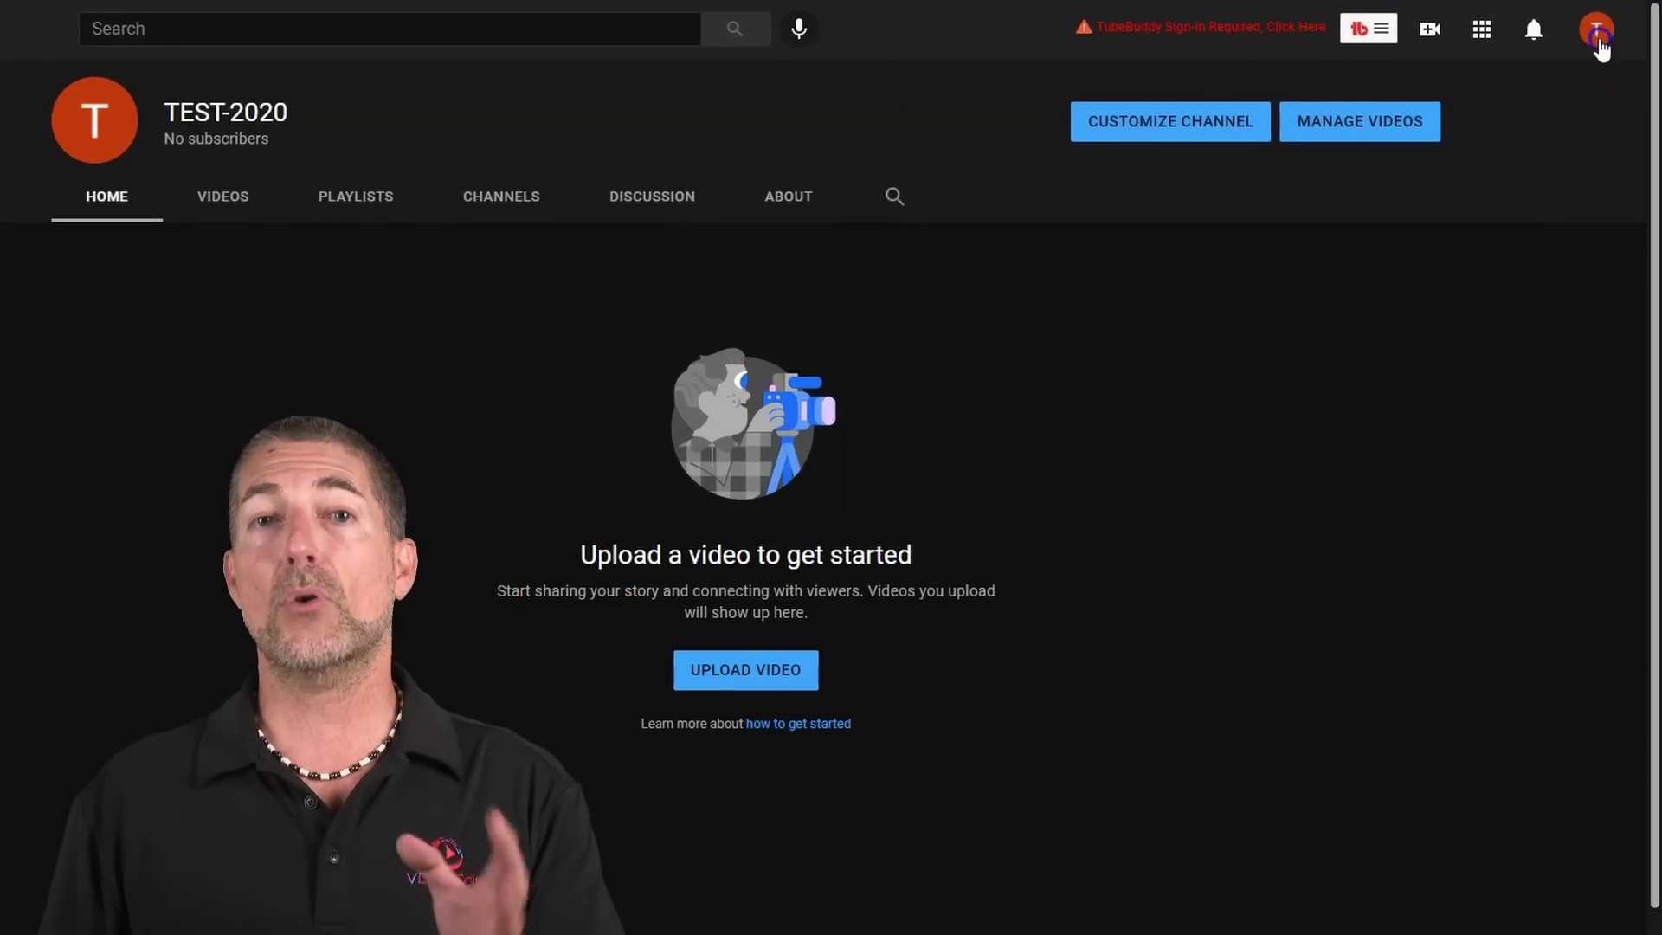
- Switch the active account to the TEST-2020 channel, then open its YouTube Studio dashboard
click(1597, 31)
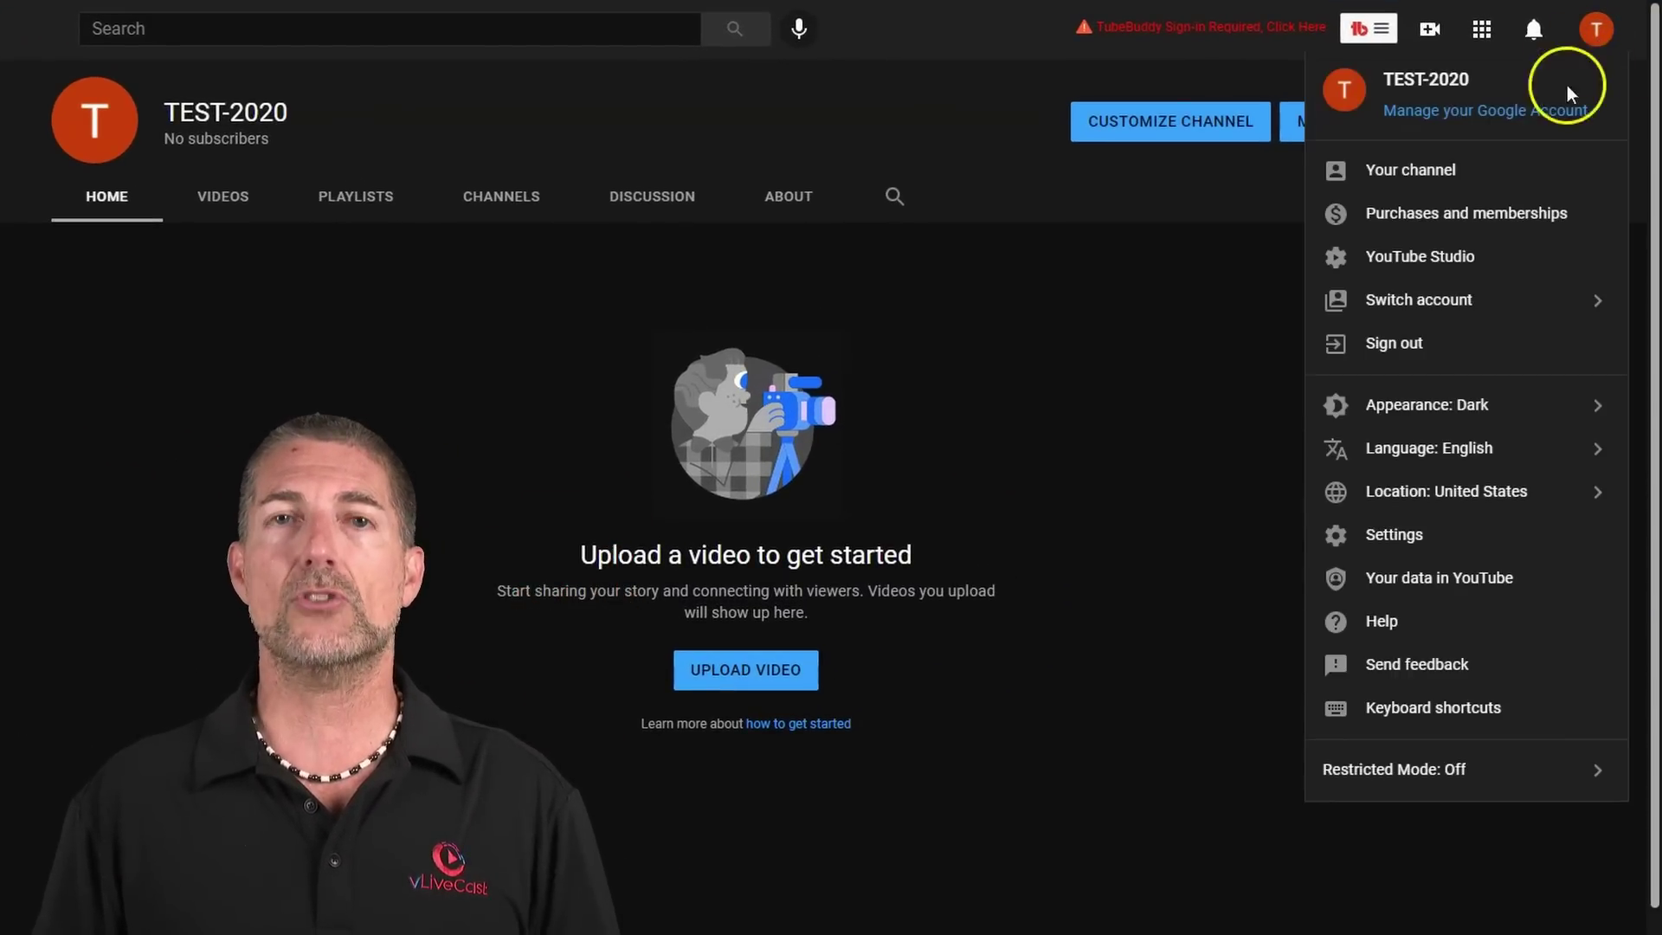
click(1377, 301)
click(1374, 265)
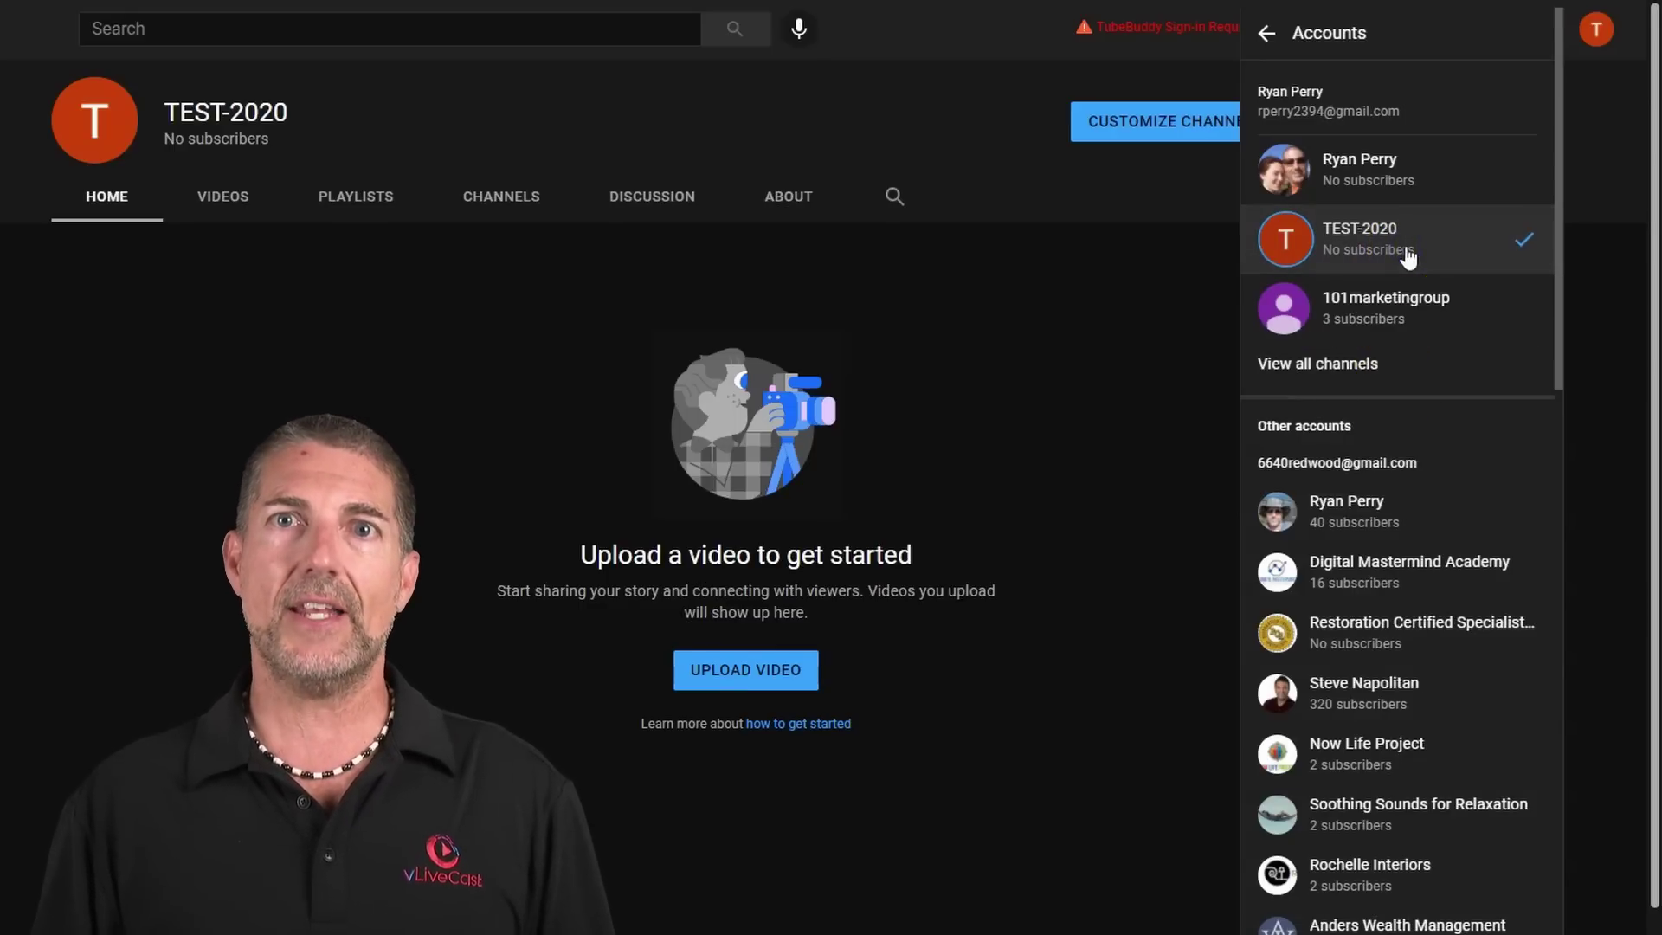
click(1408, 257)
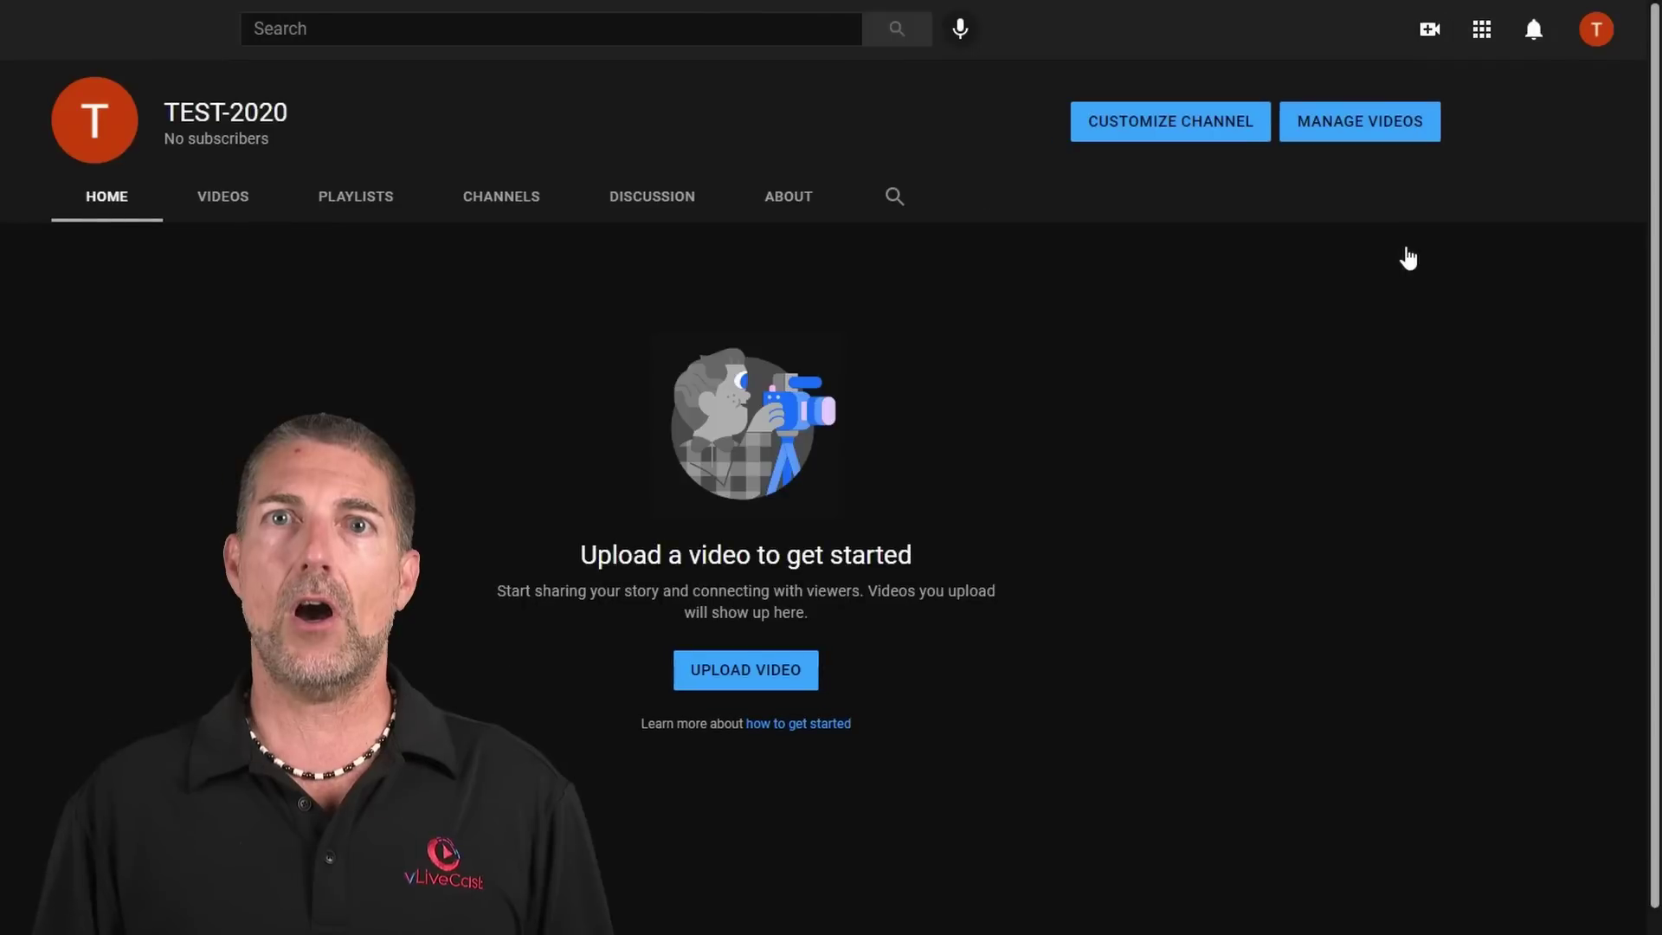
click(1596, 31)
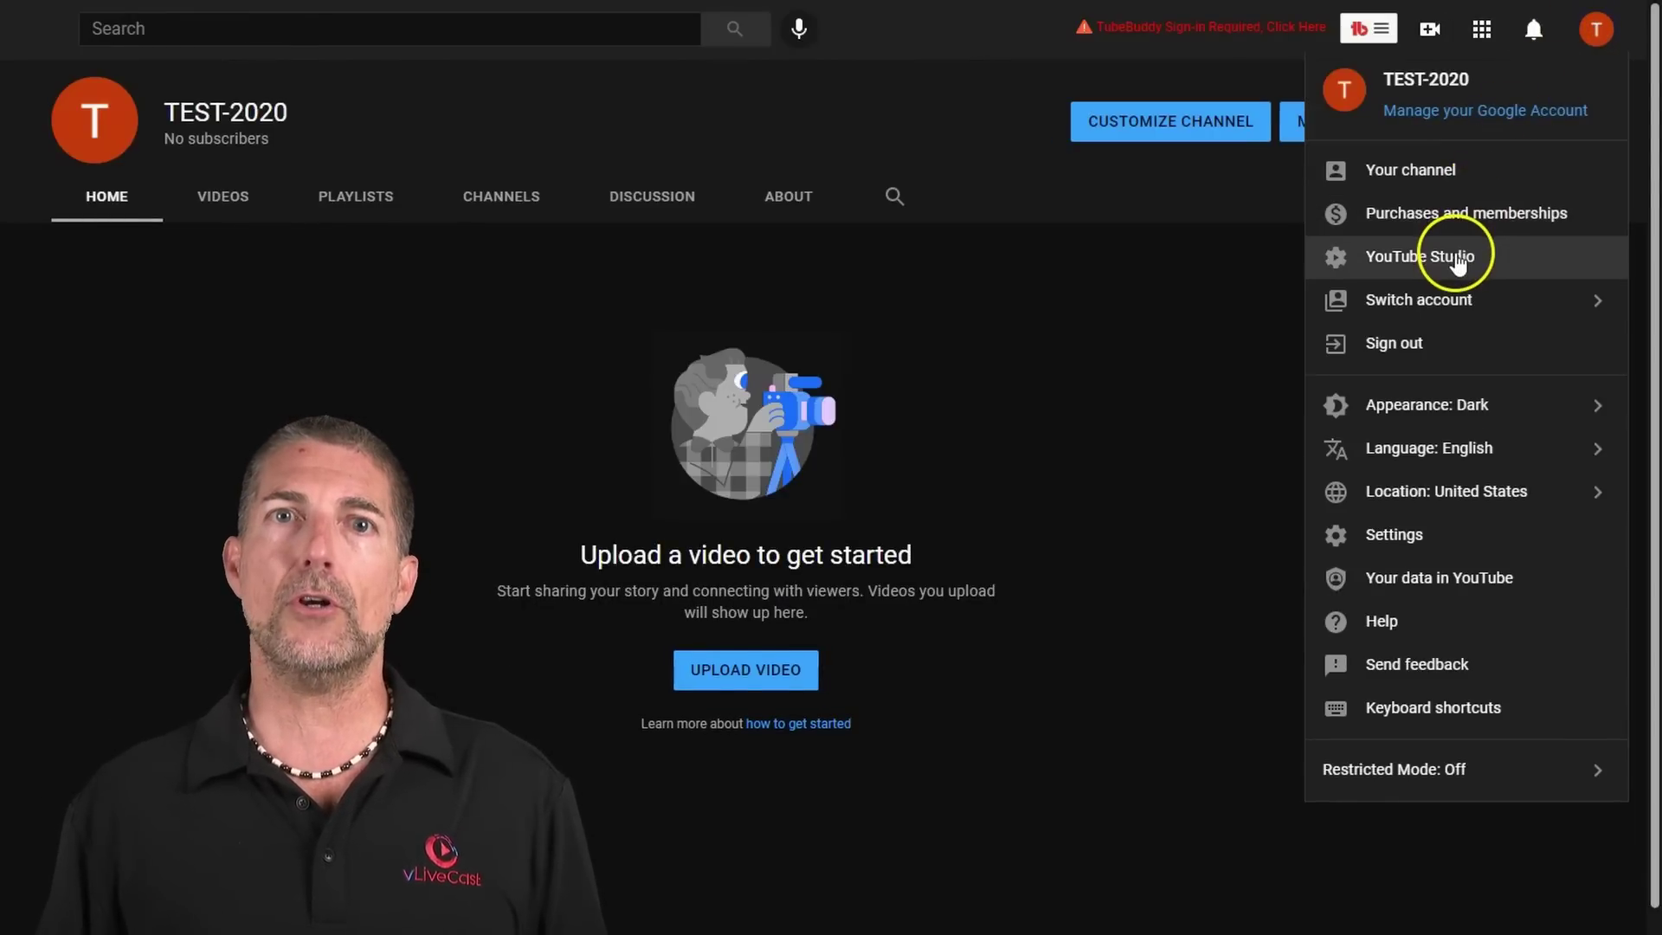
click(1416, 266)
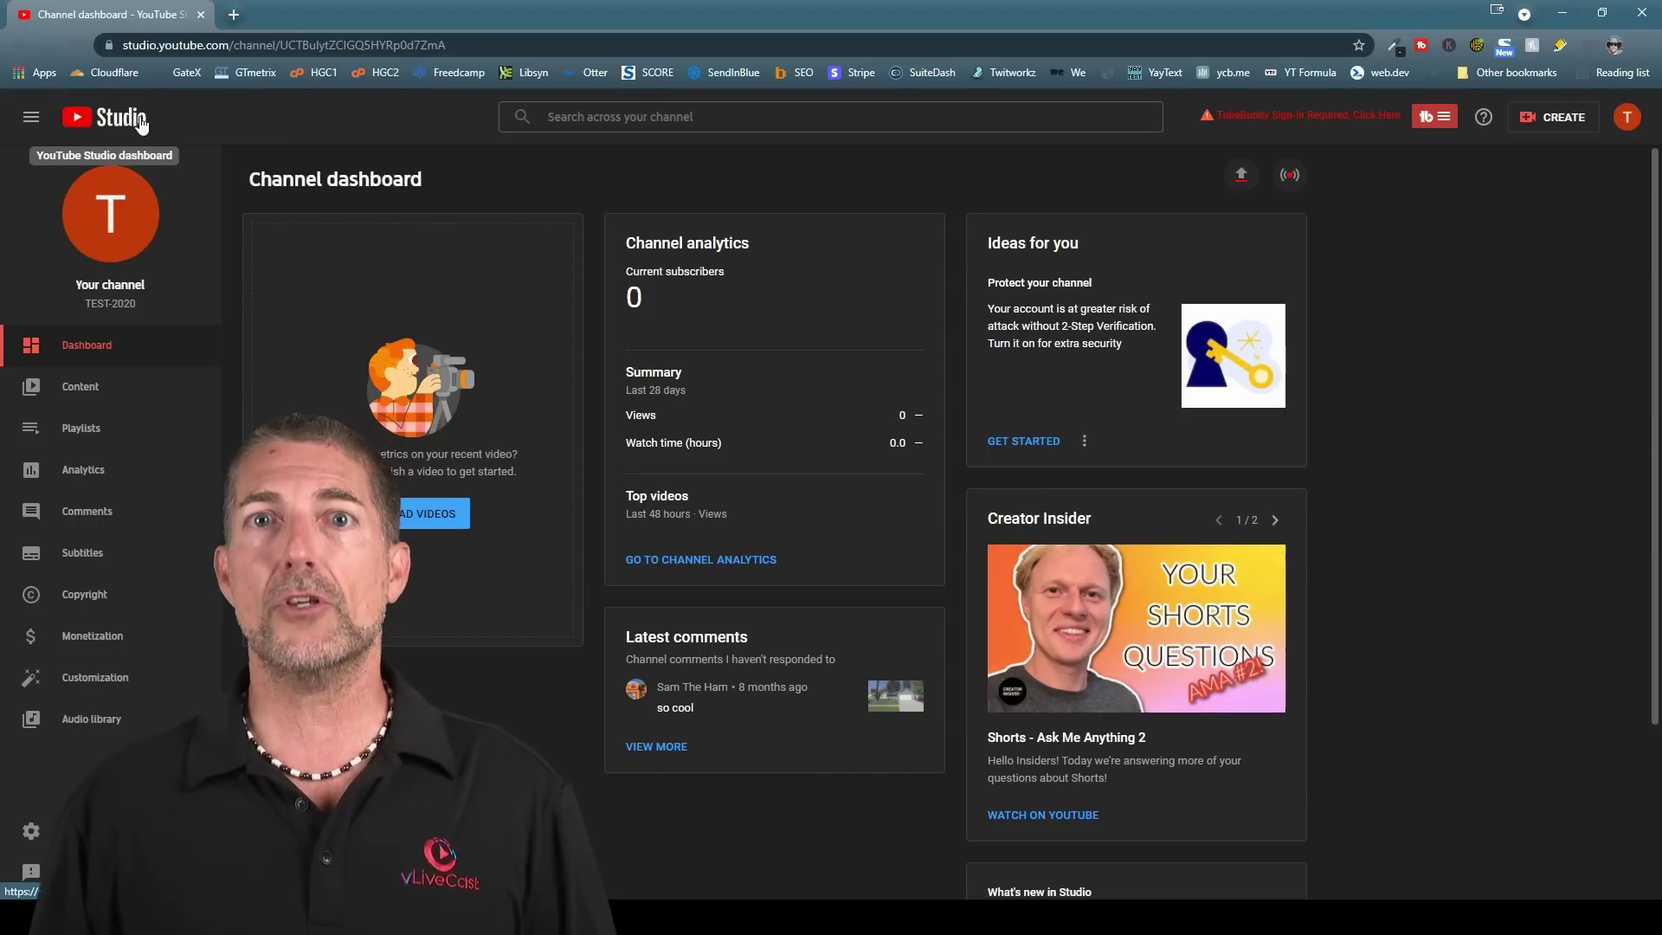
- Check Outdoor Test Footage's details and visibility options, then return to the Channel content list
click(92, 350)
click(81, 390)
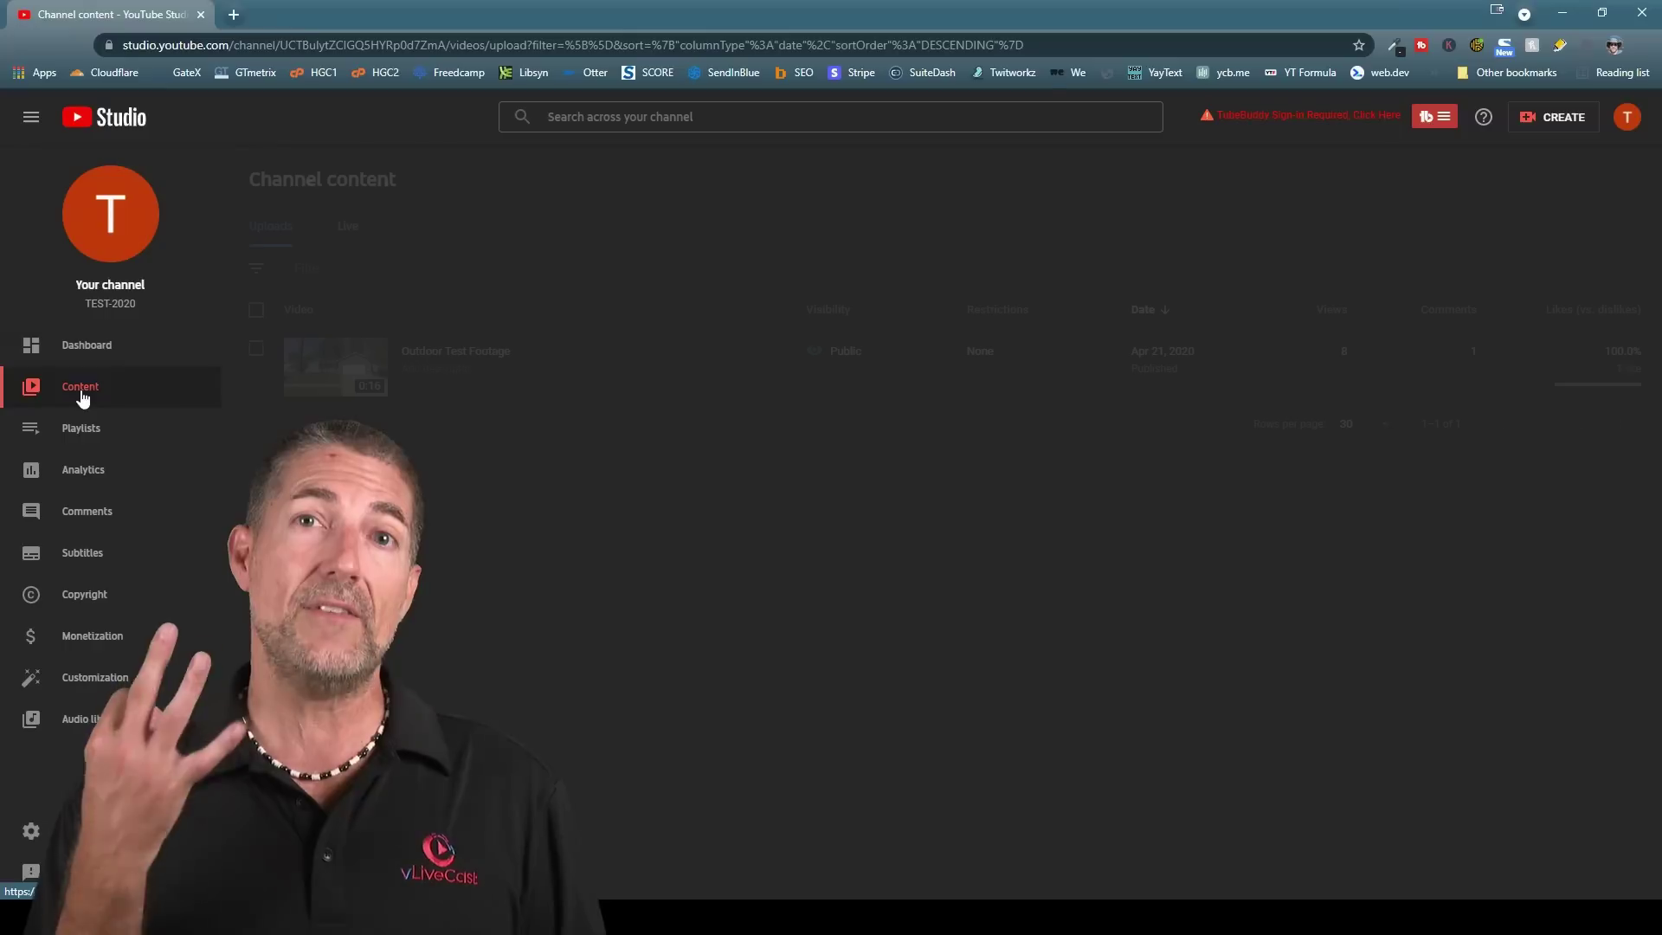
click(414, 367)
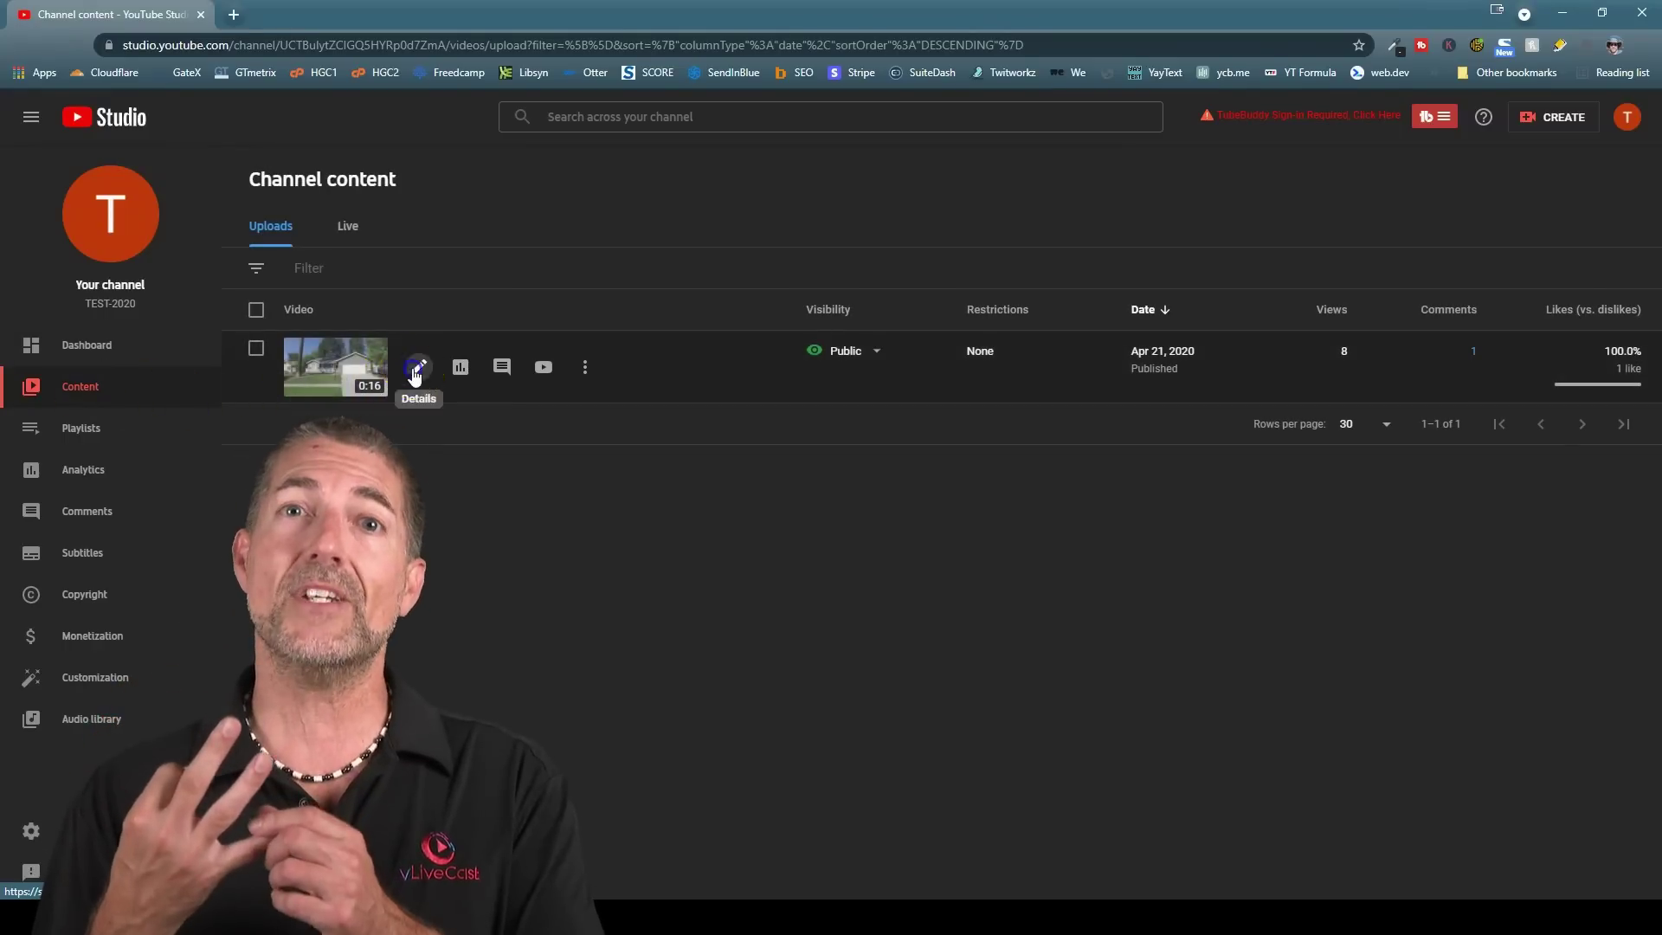
click(890, 618)
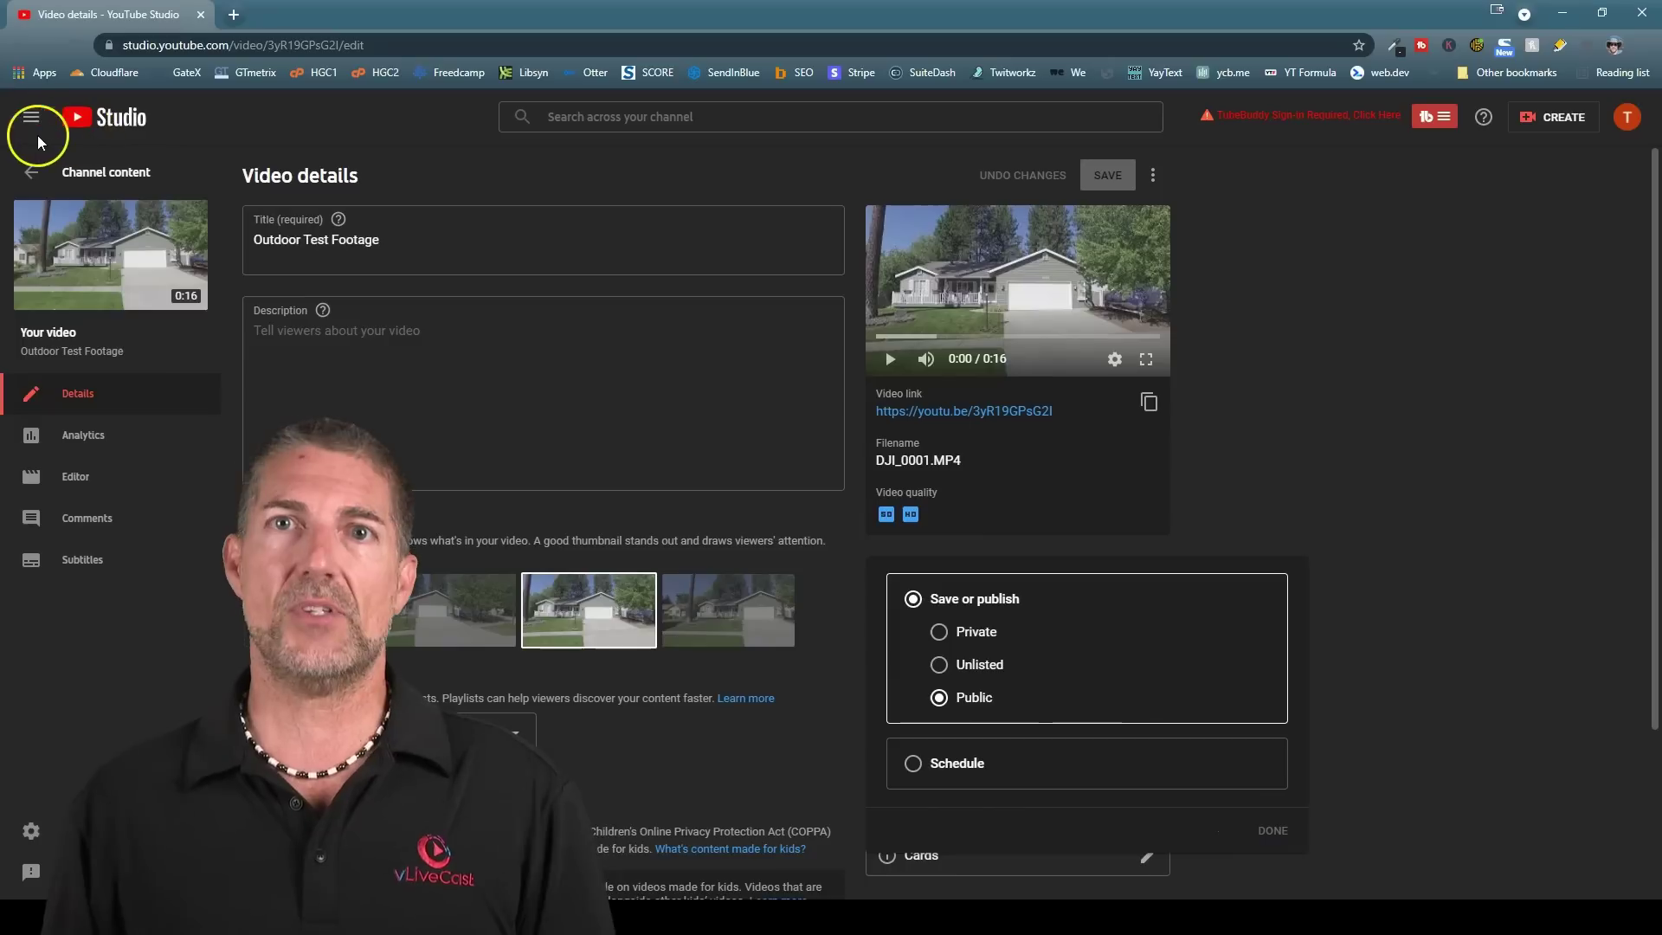
click(33, 176)
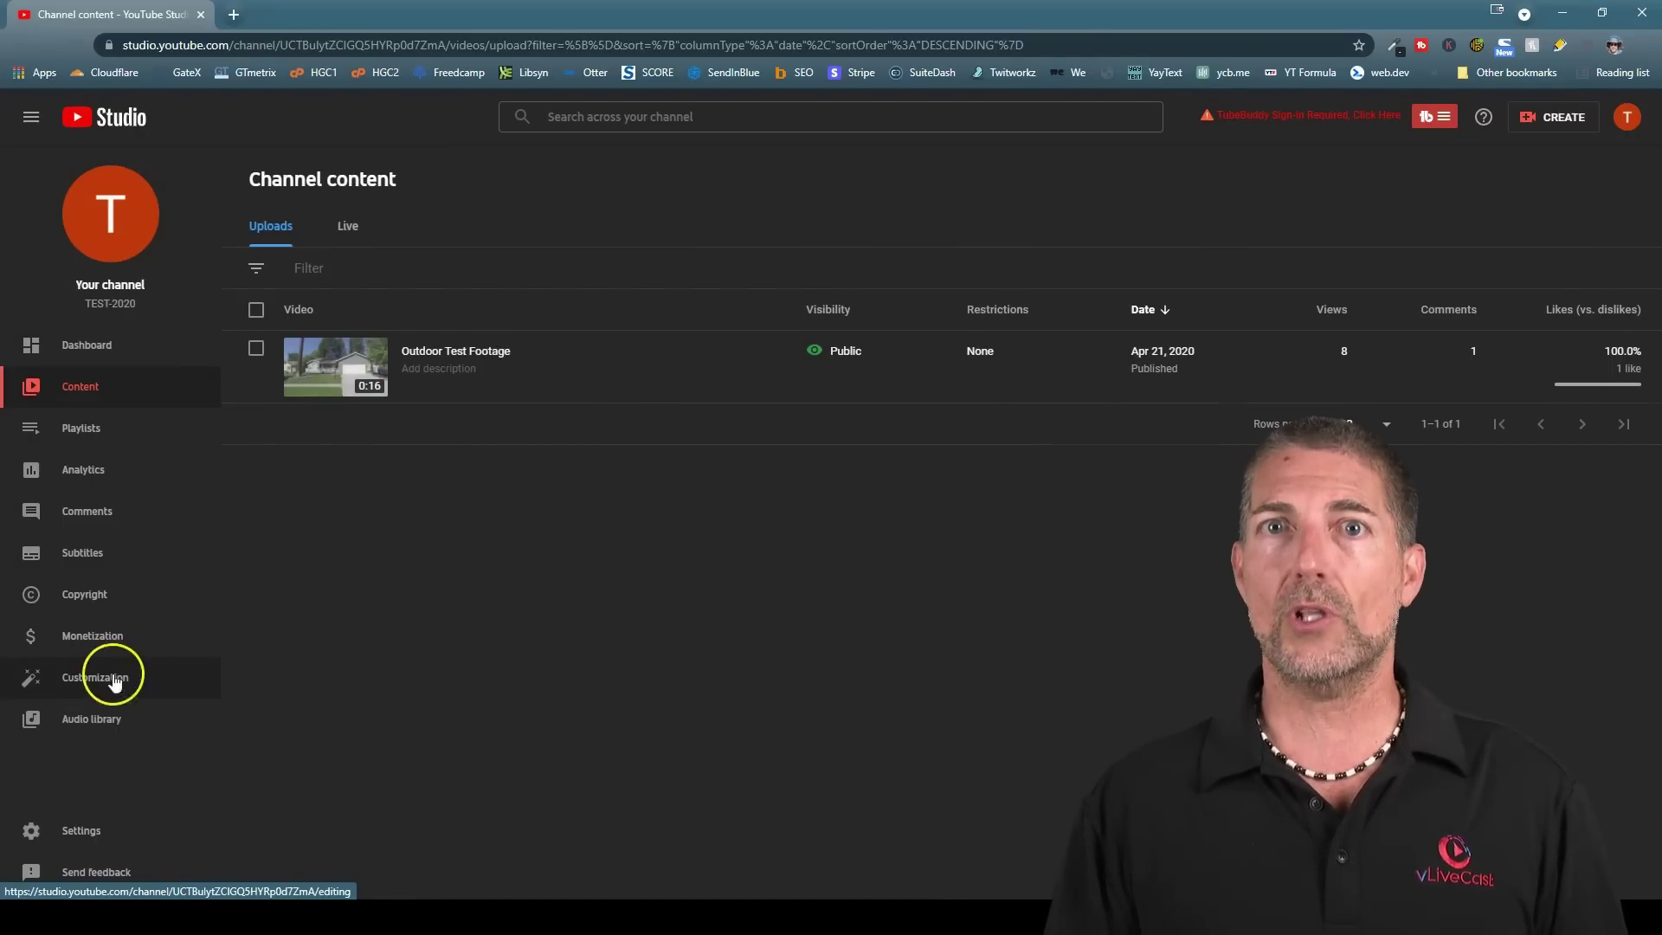
- In Customization, add an Uploads featured section and drag it above Short videos
click(102, 684)
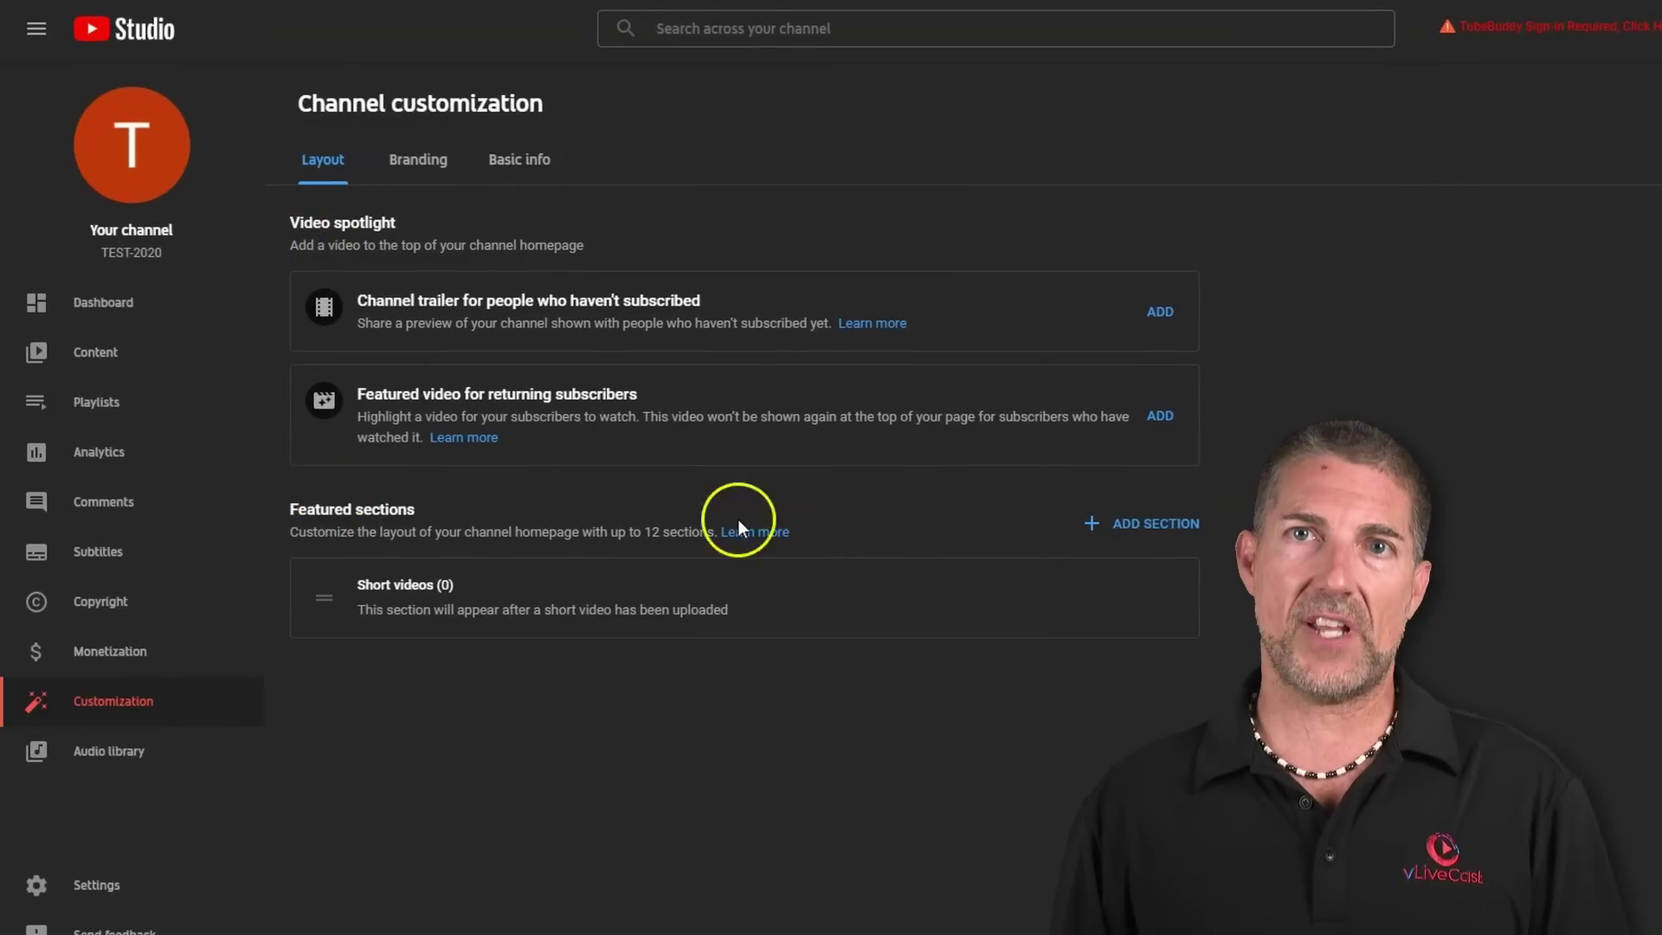
drag(284, 514, 428, 531)
click(1139, 522)
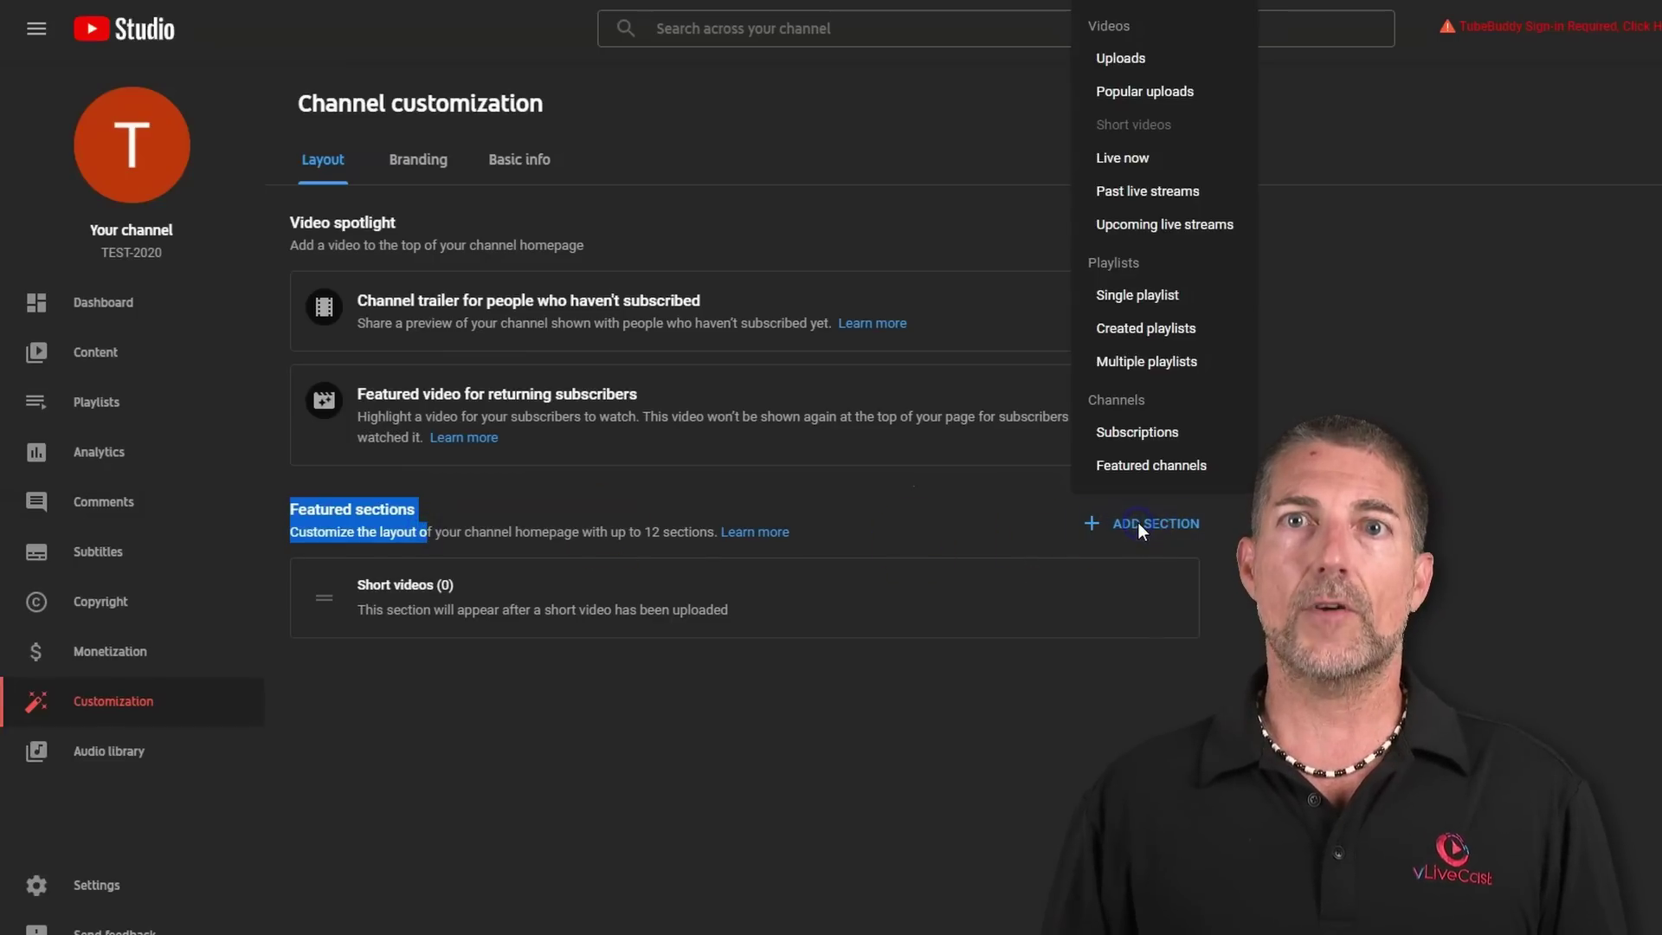
click(1167, 61)
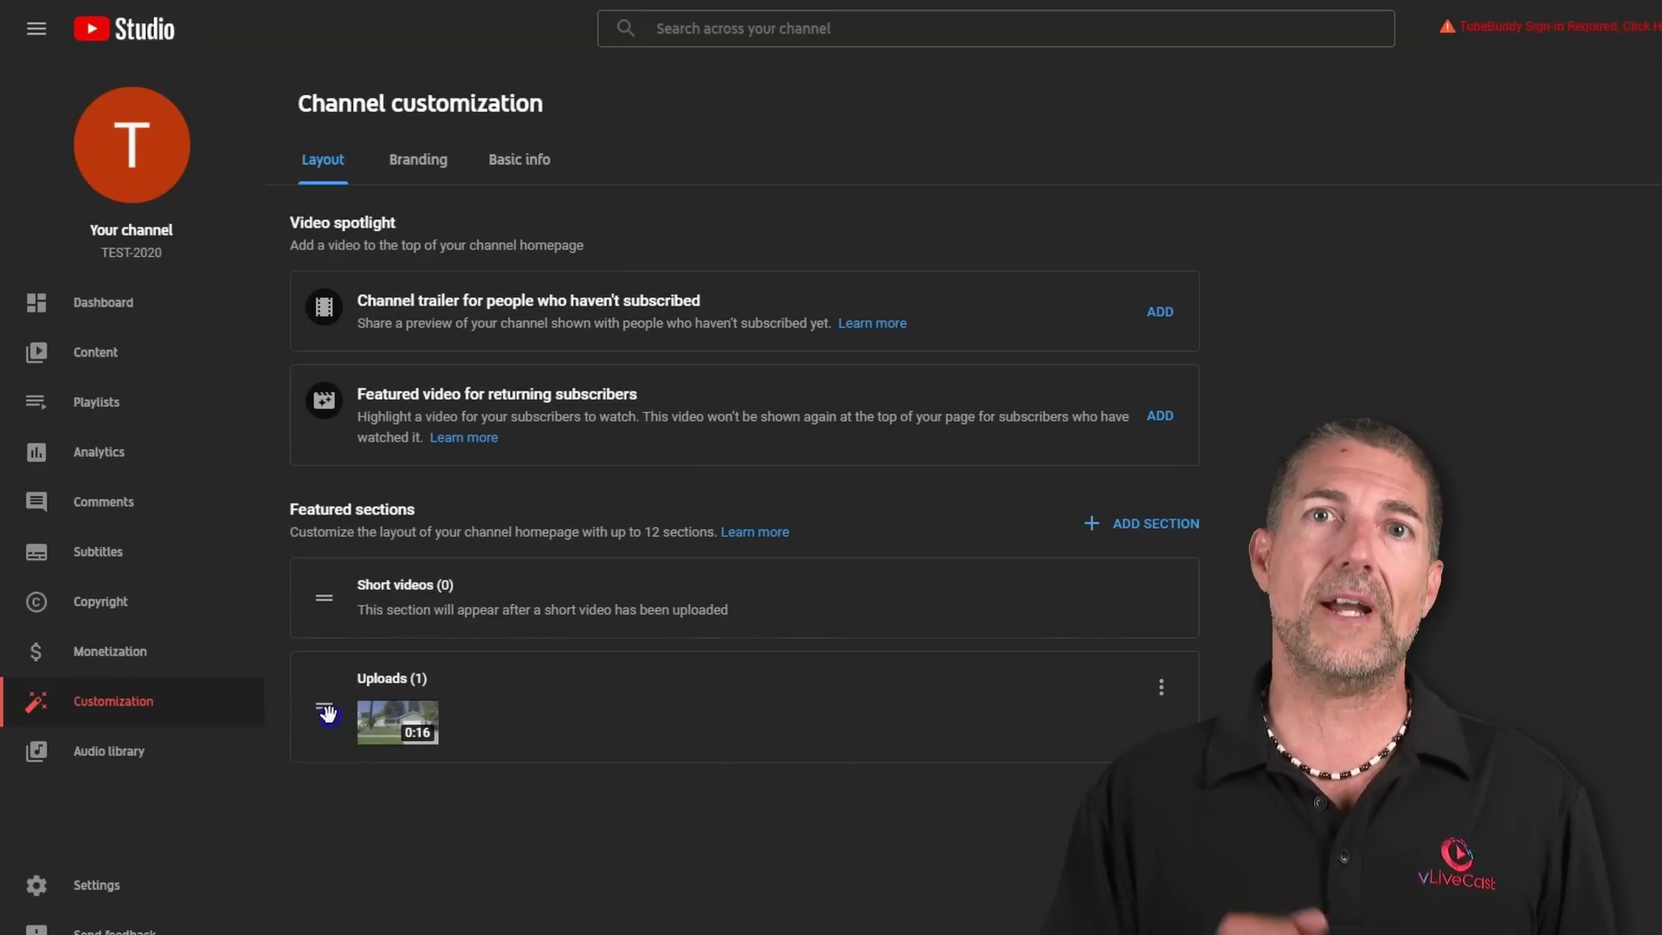
drag(327, 712, 343, 585)
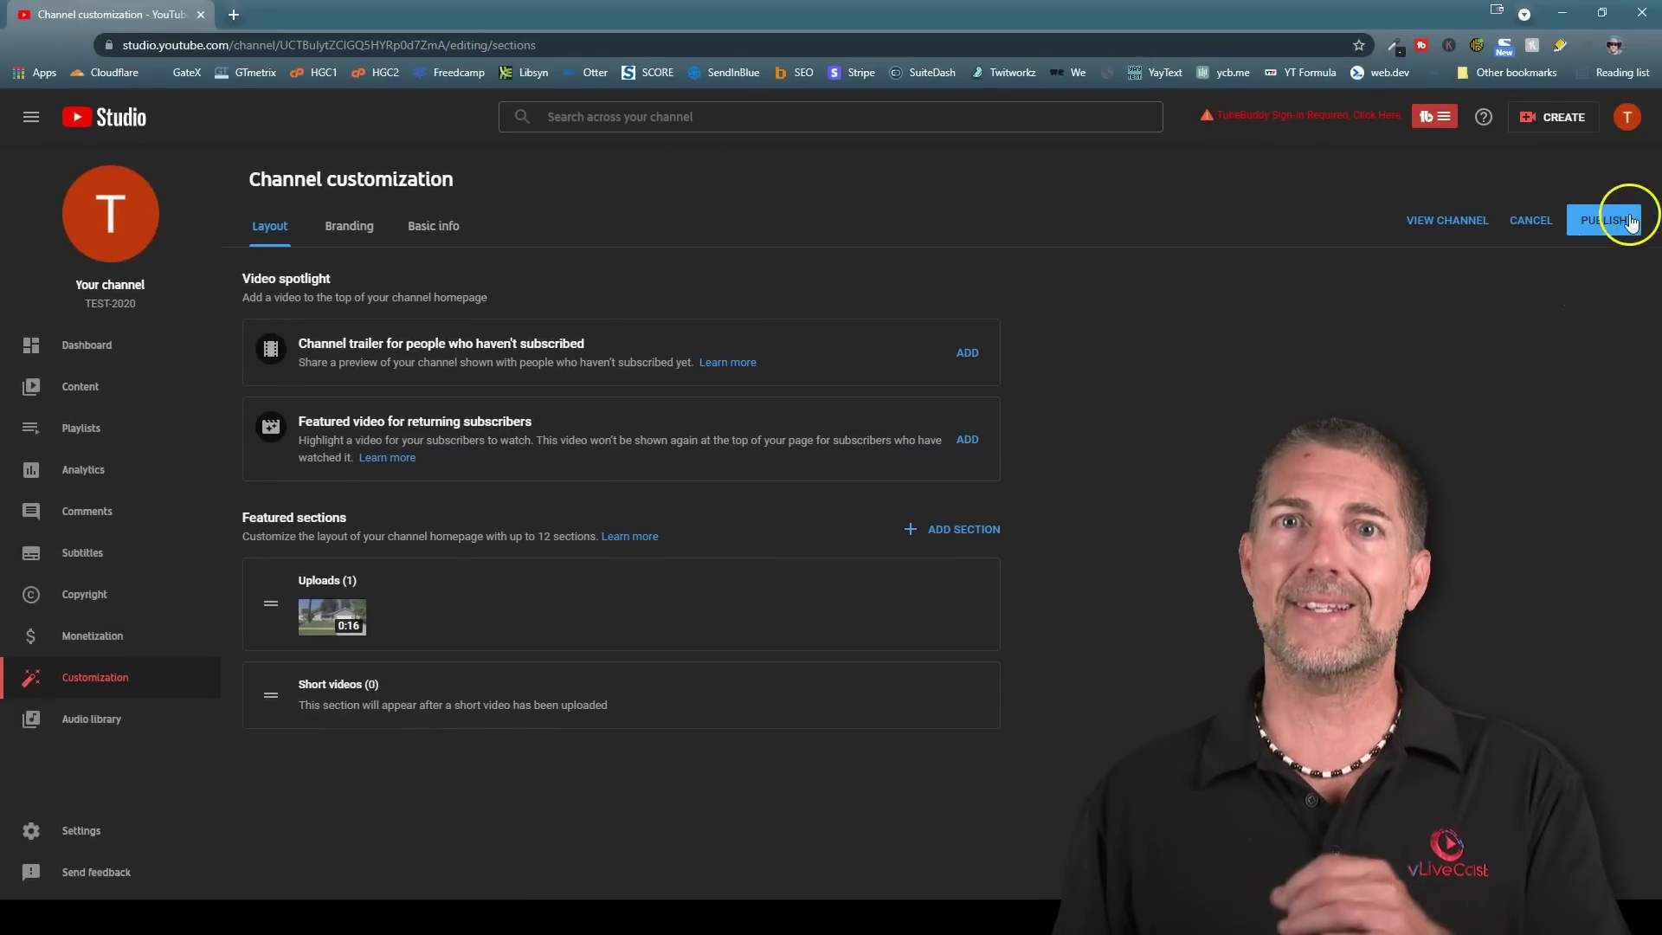
- Publish the layout, view the live channel home, then return to channel customization
click(1609, 222)
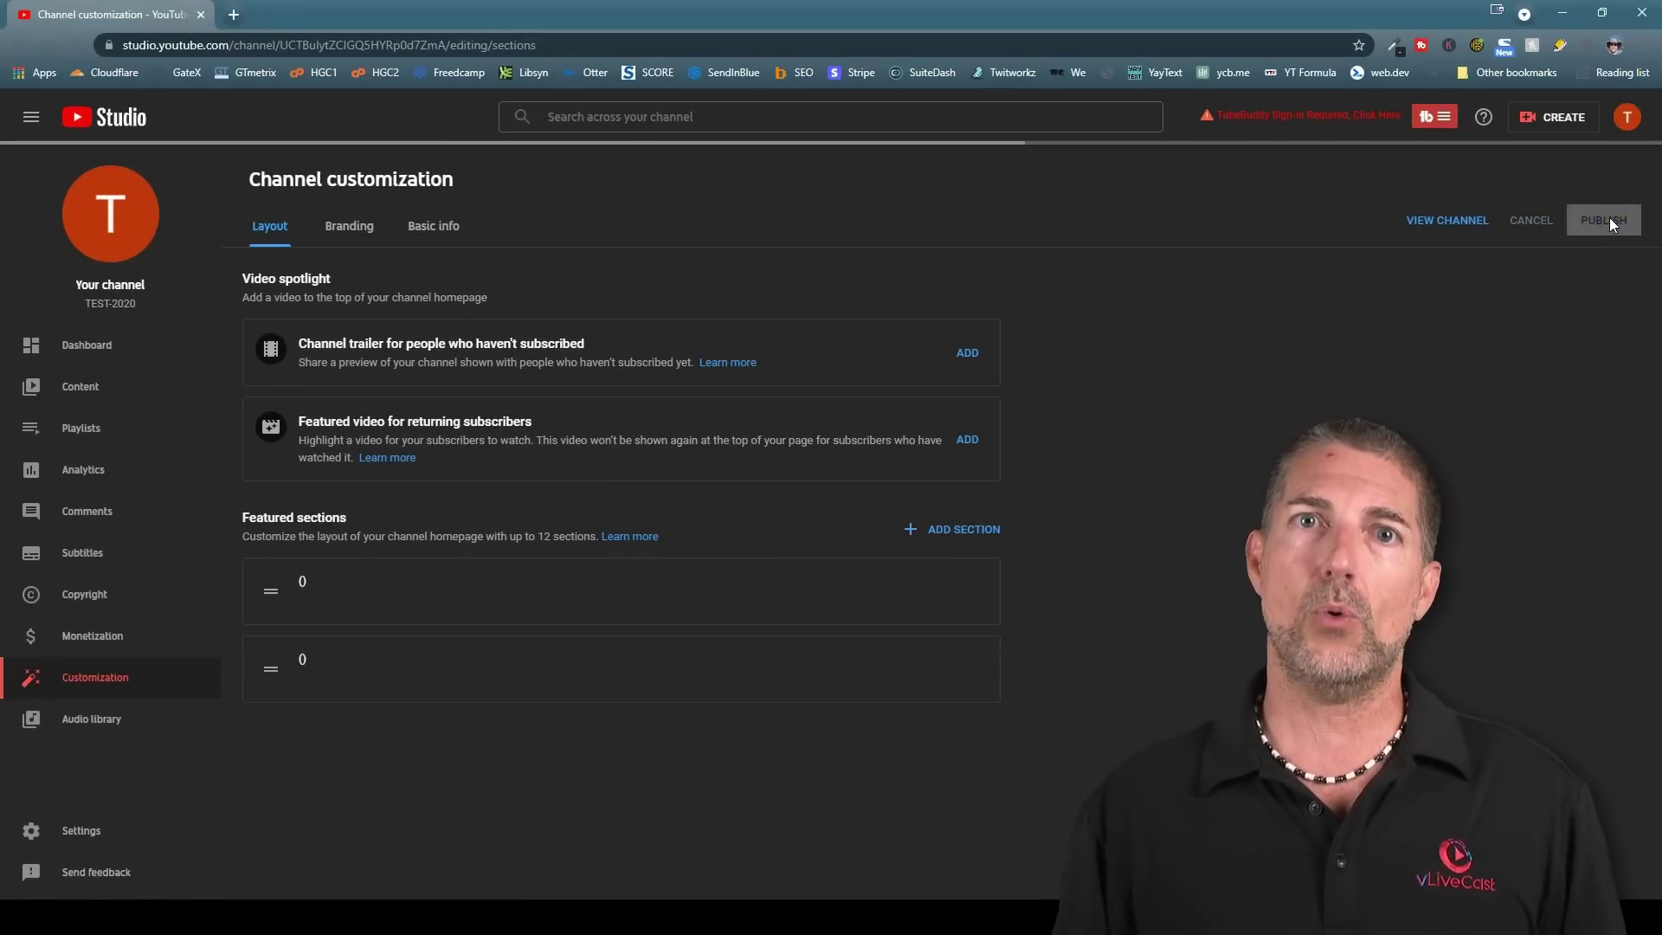
click(1452, 221)
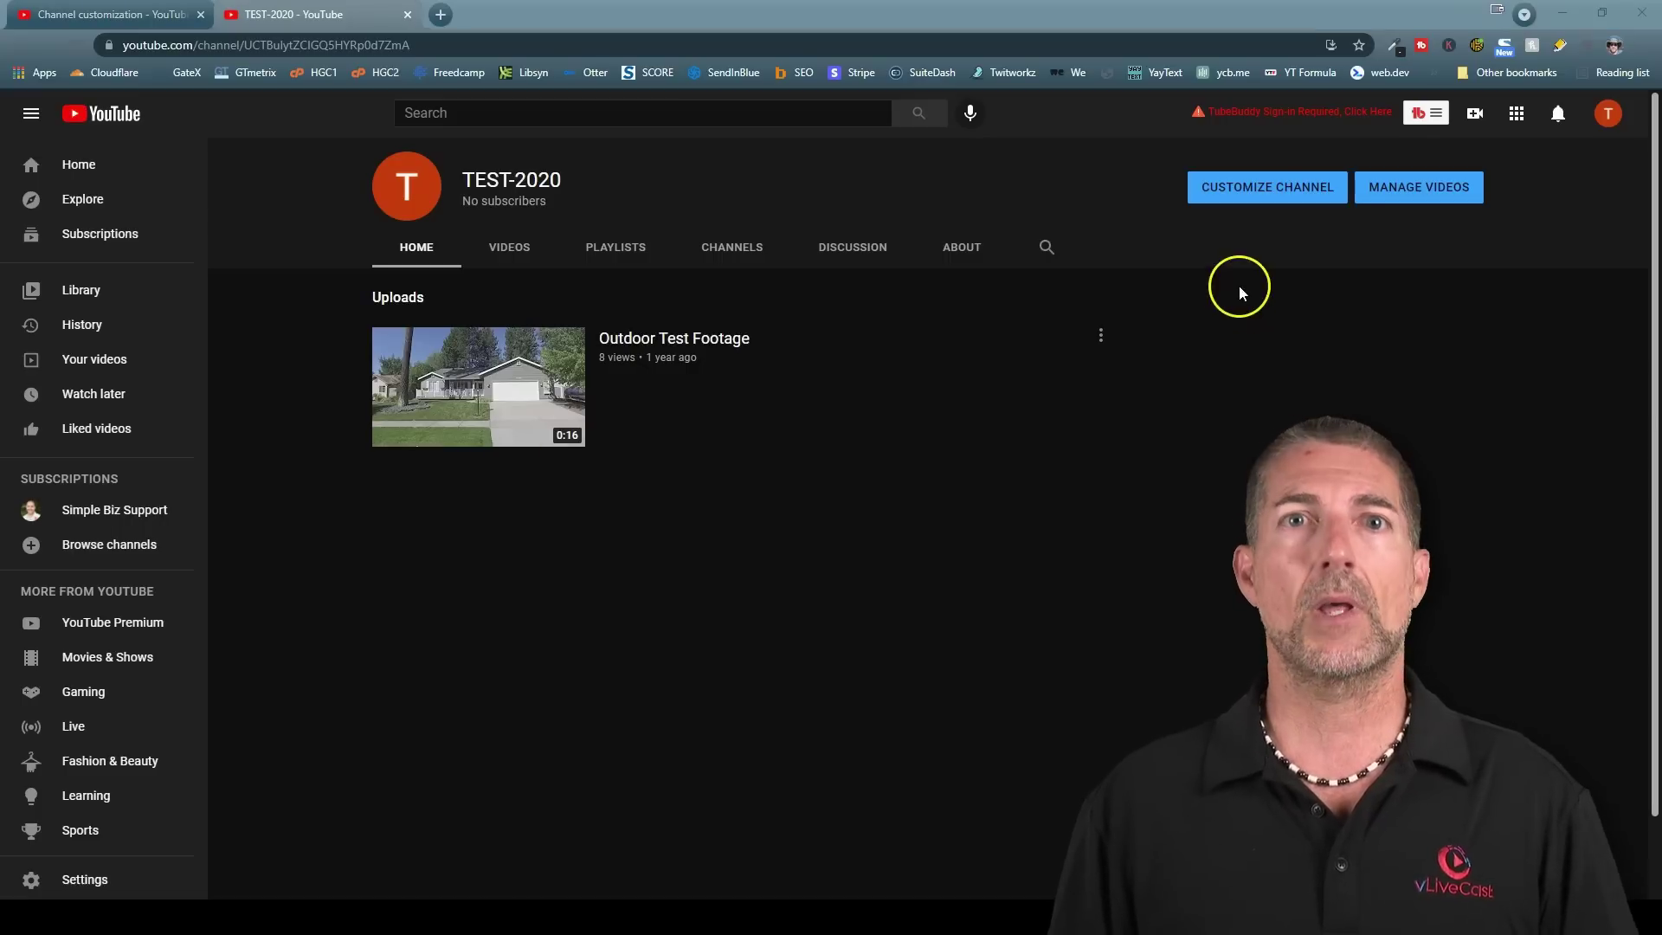
click(1293, 173)
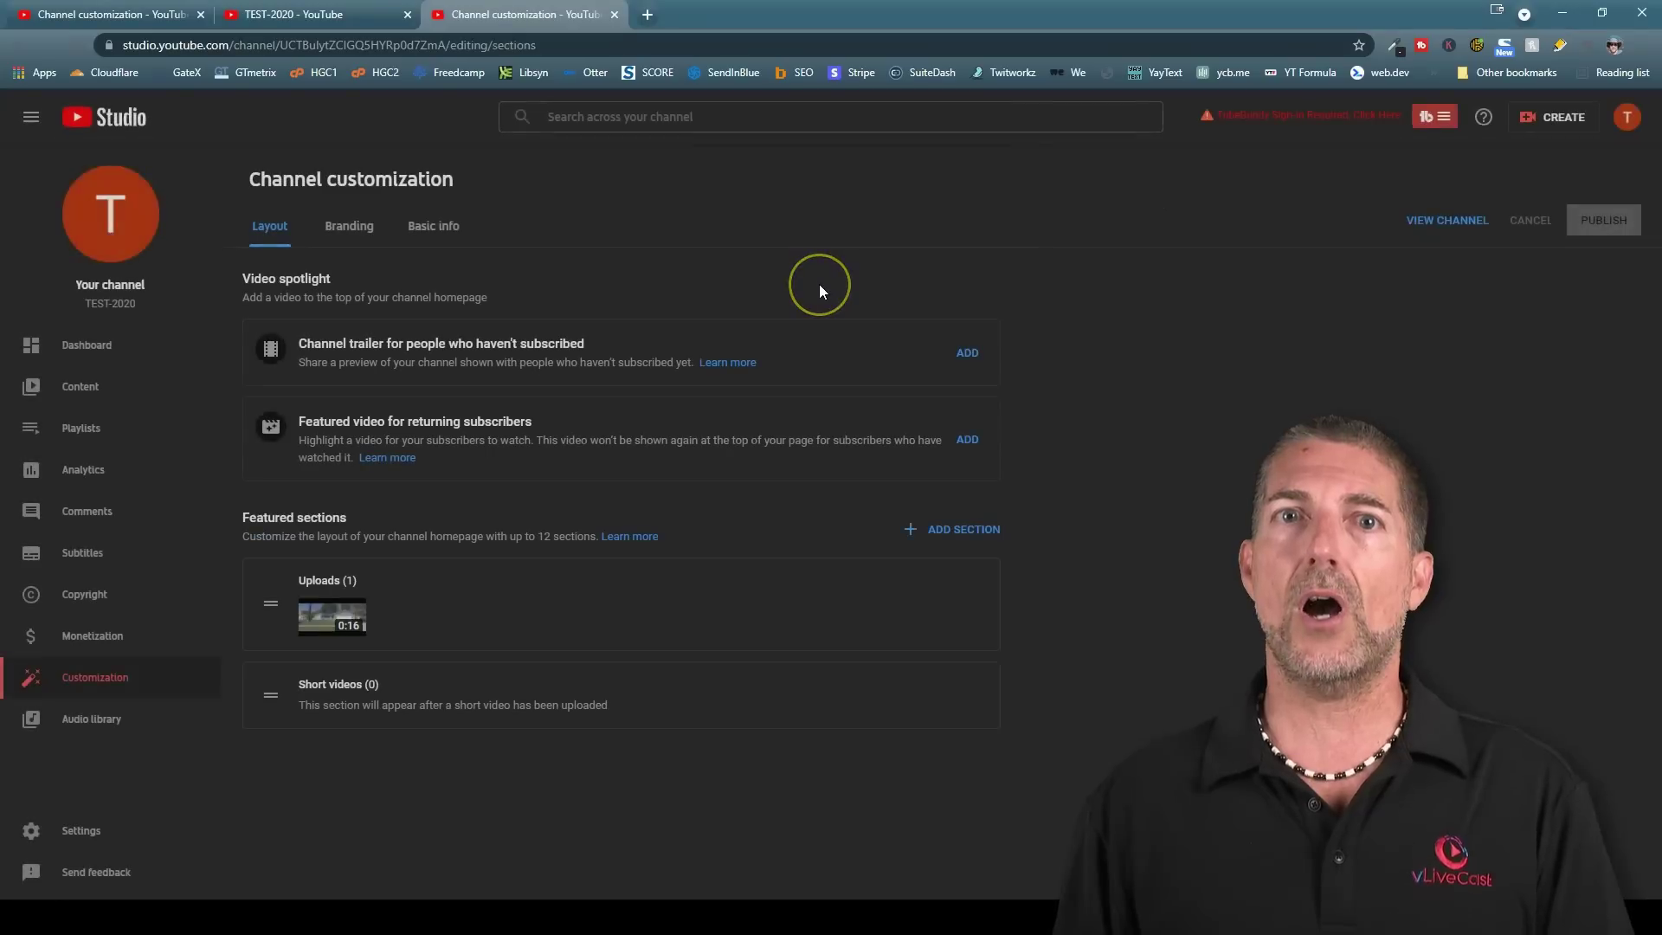
- Show the addable section types, then scroll down the page toward the Uploads shelf
click(971, 531)
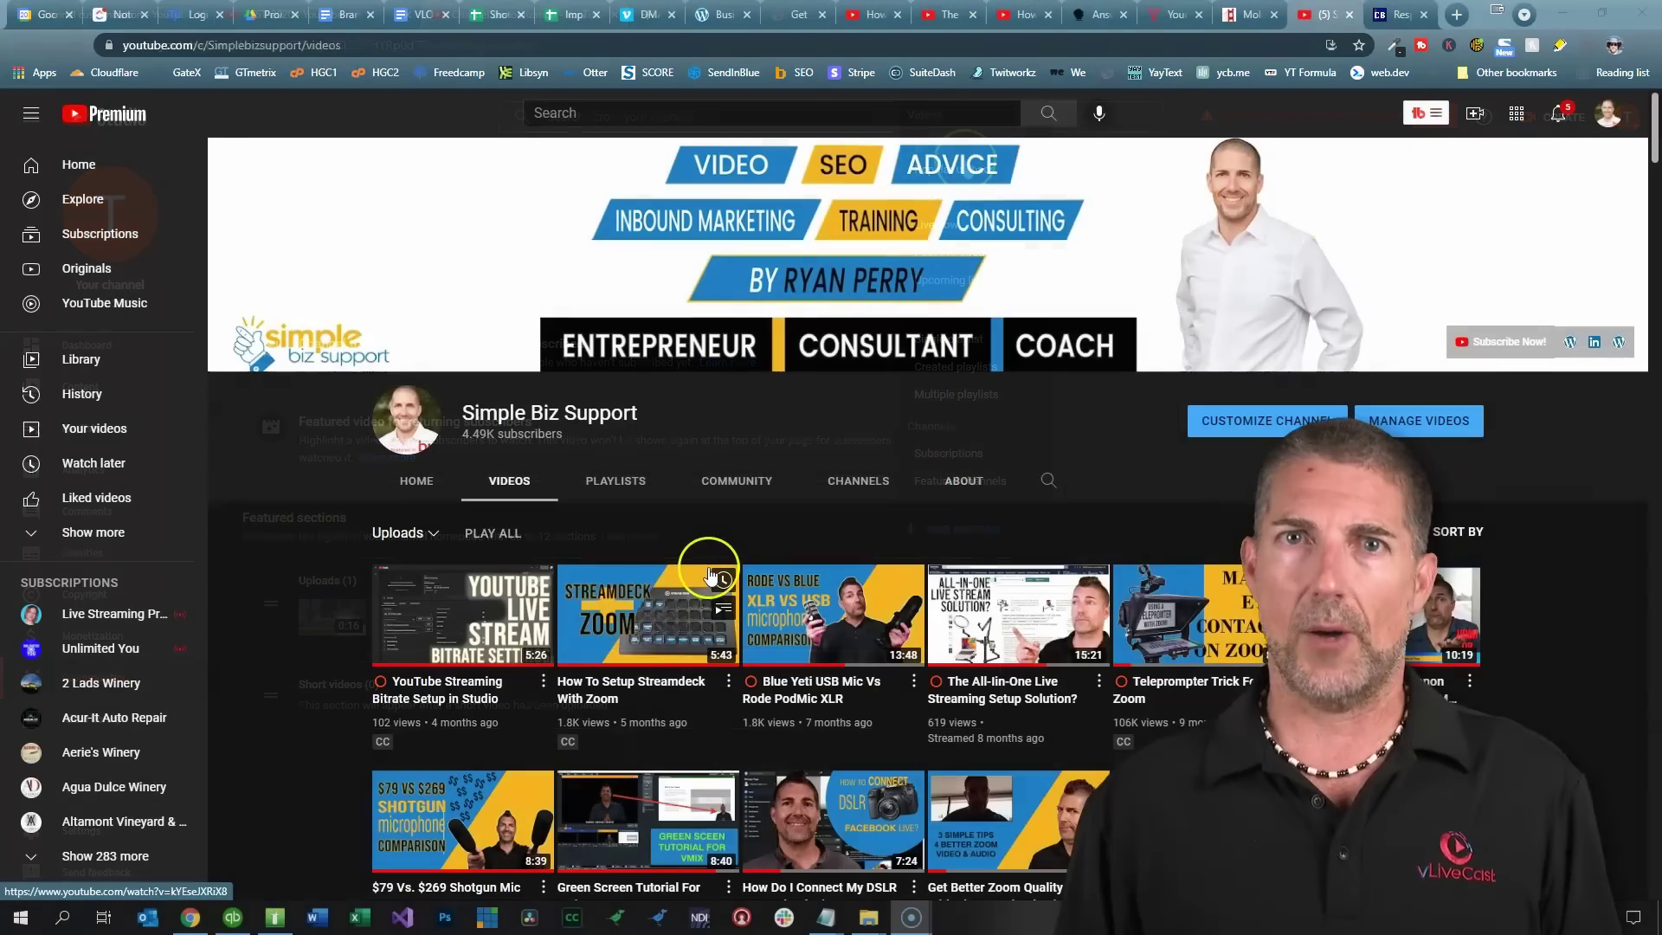
scroll(710, 576, down, 14)
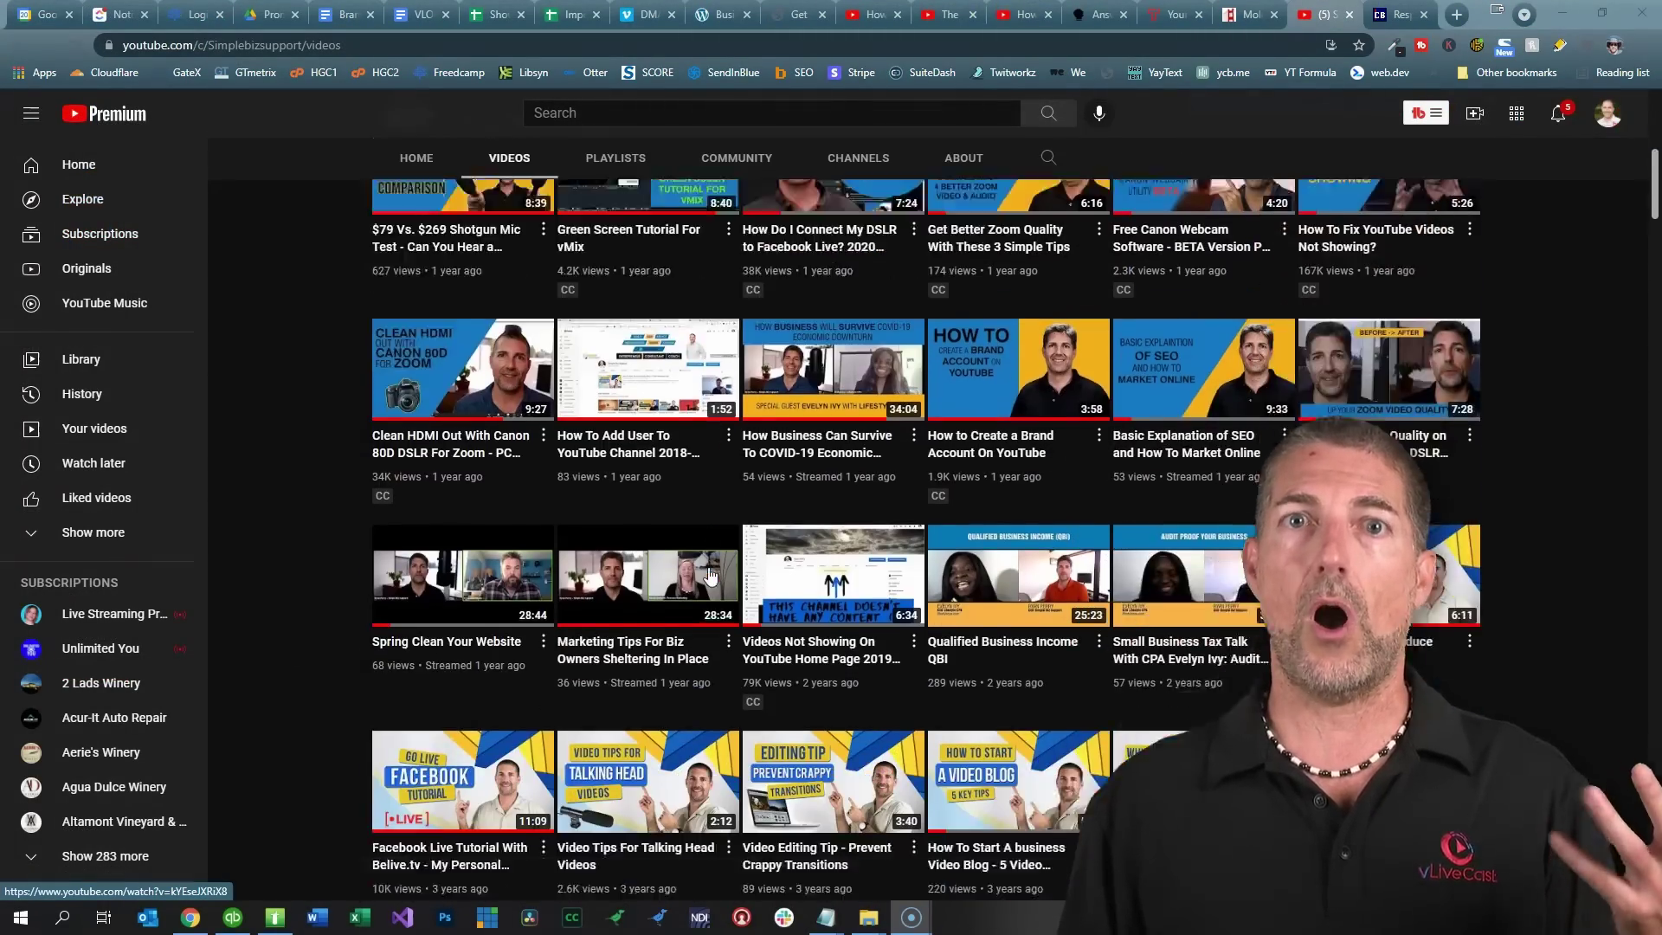
scroll(709, 575, down, 12)
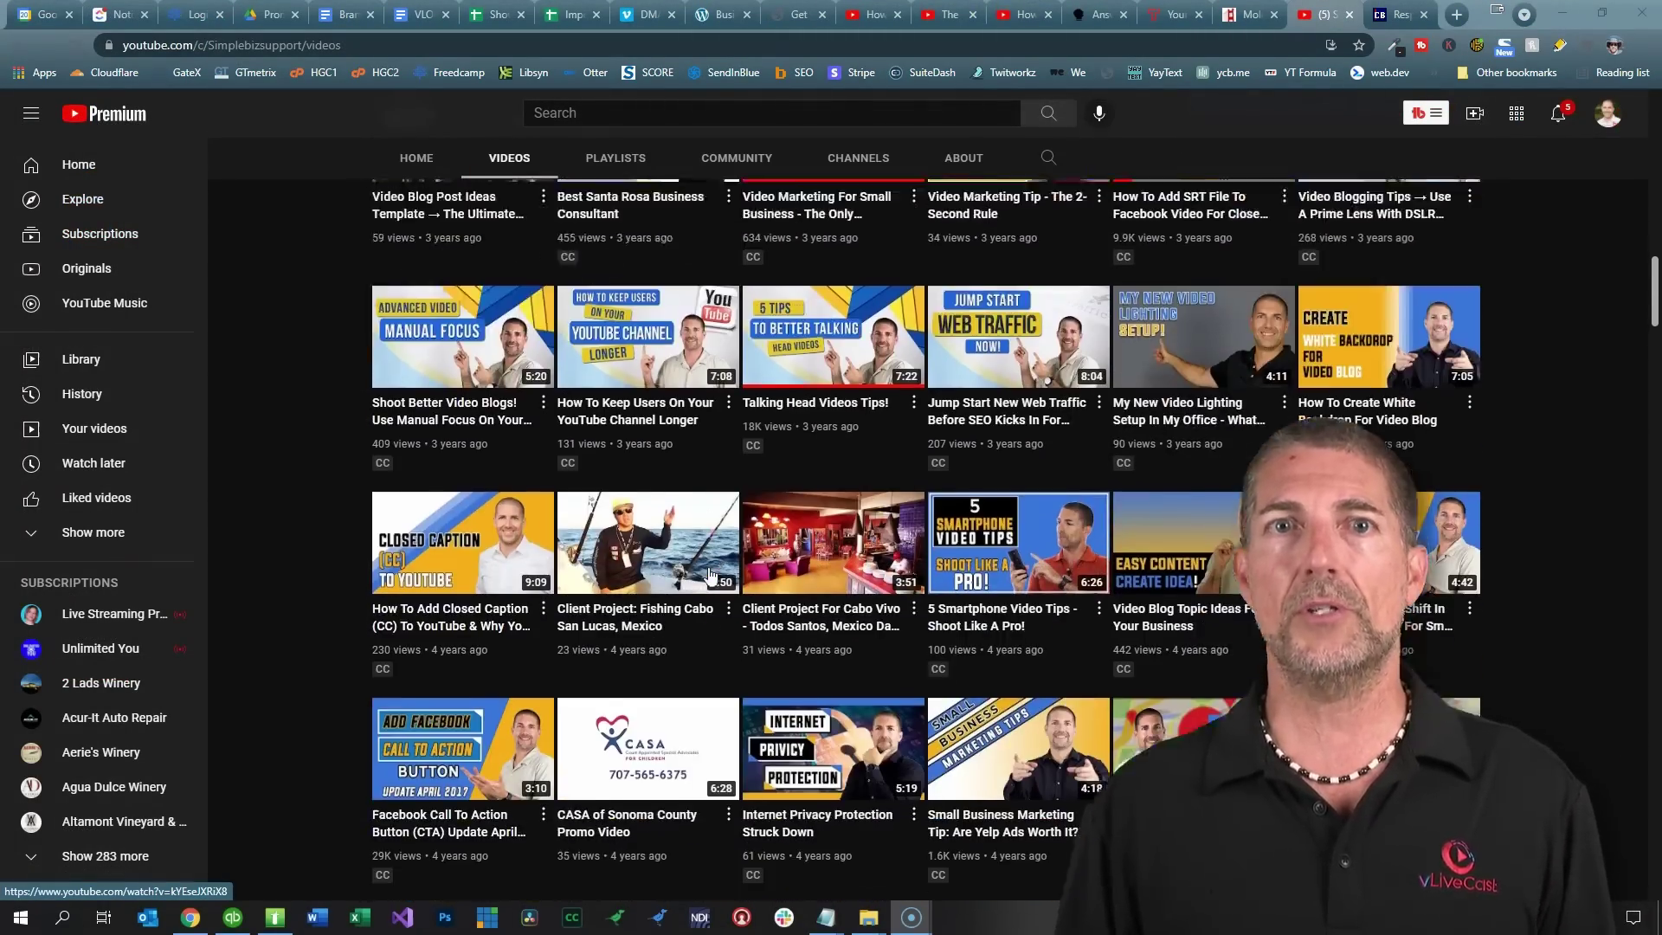
scroll(710, 575, down, 9)
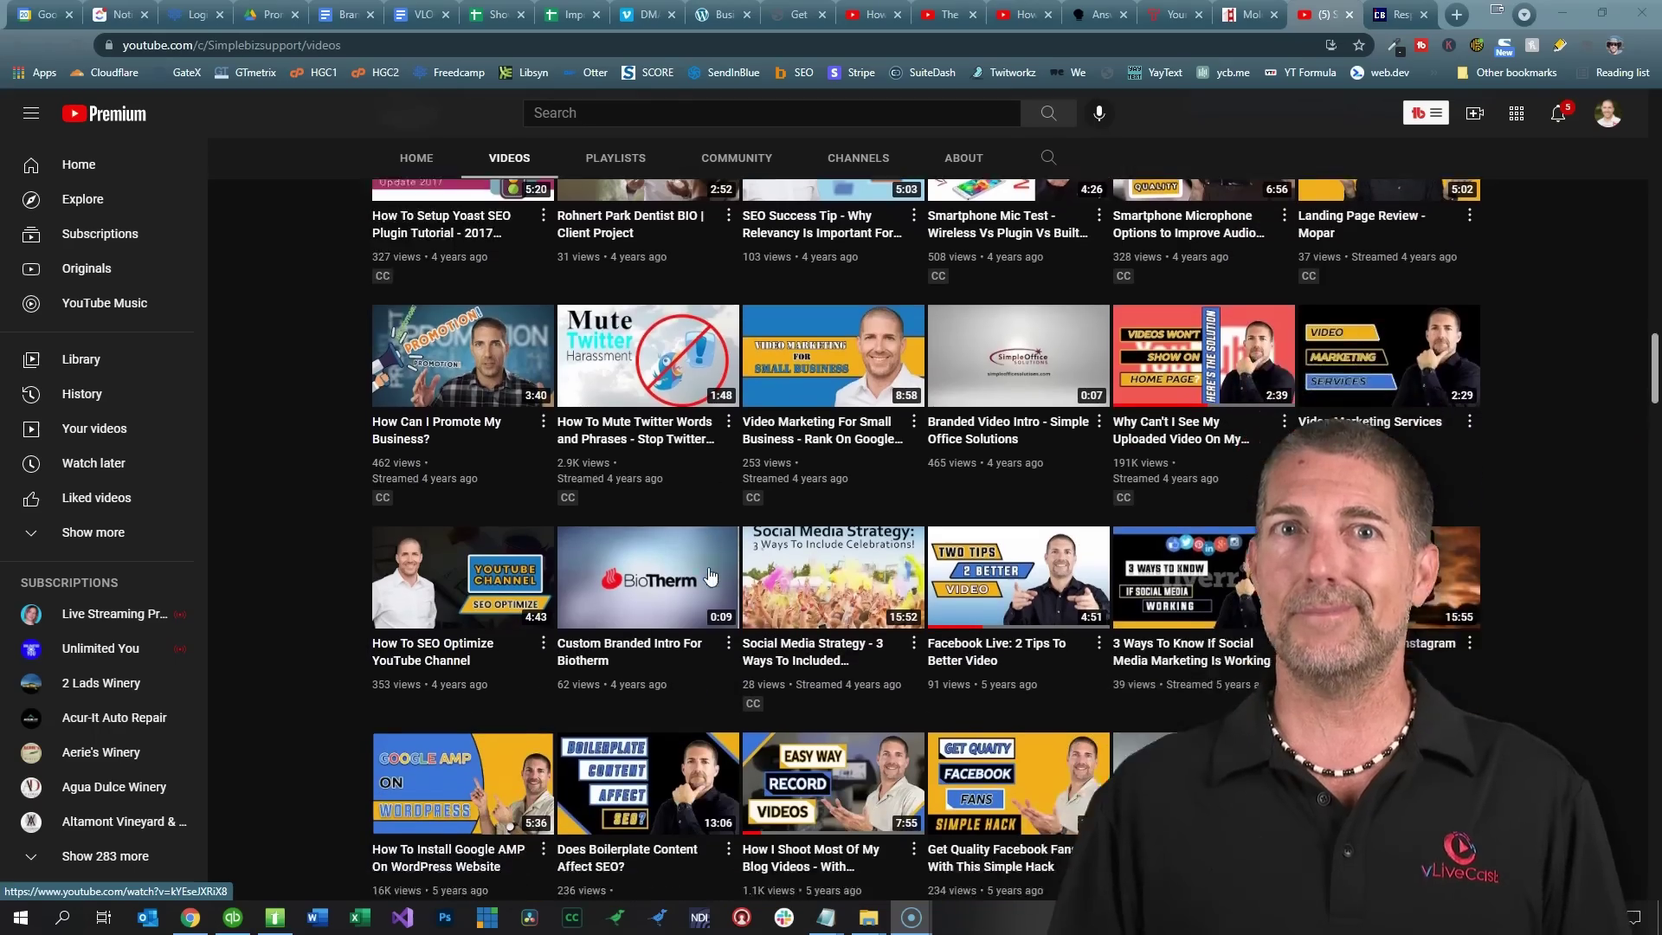
scroll(709, 573, down, 10)
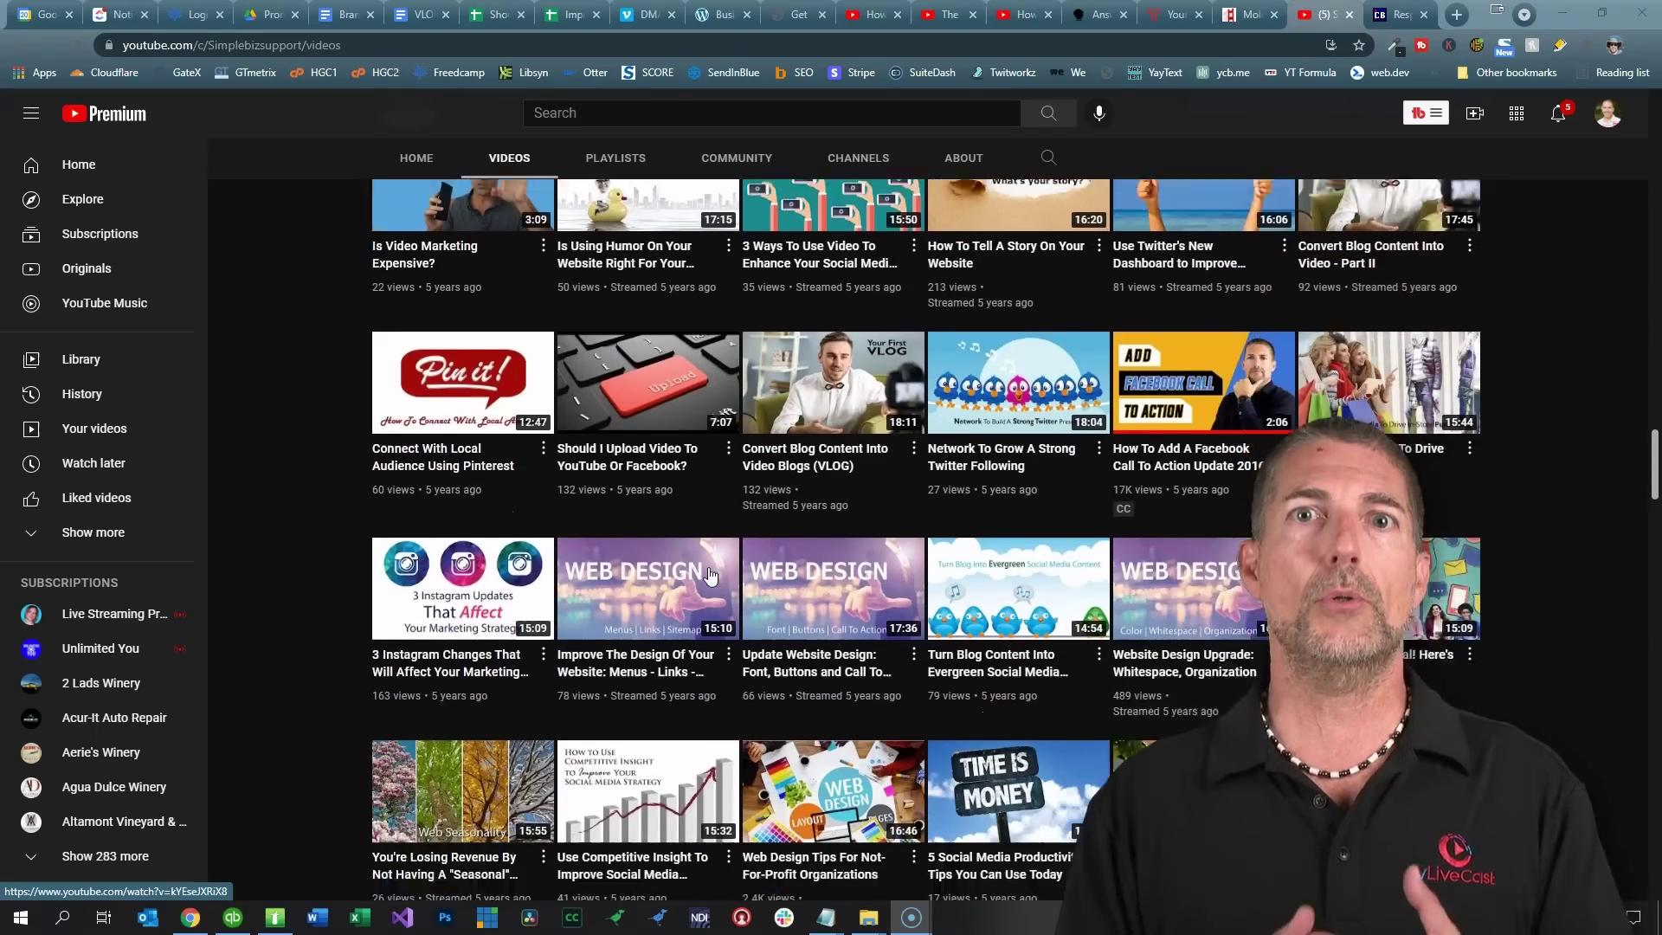
scroll(710, 576, down, 10)
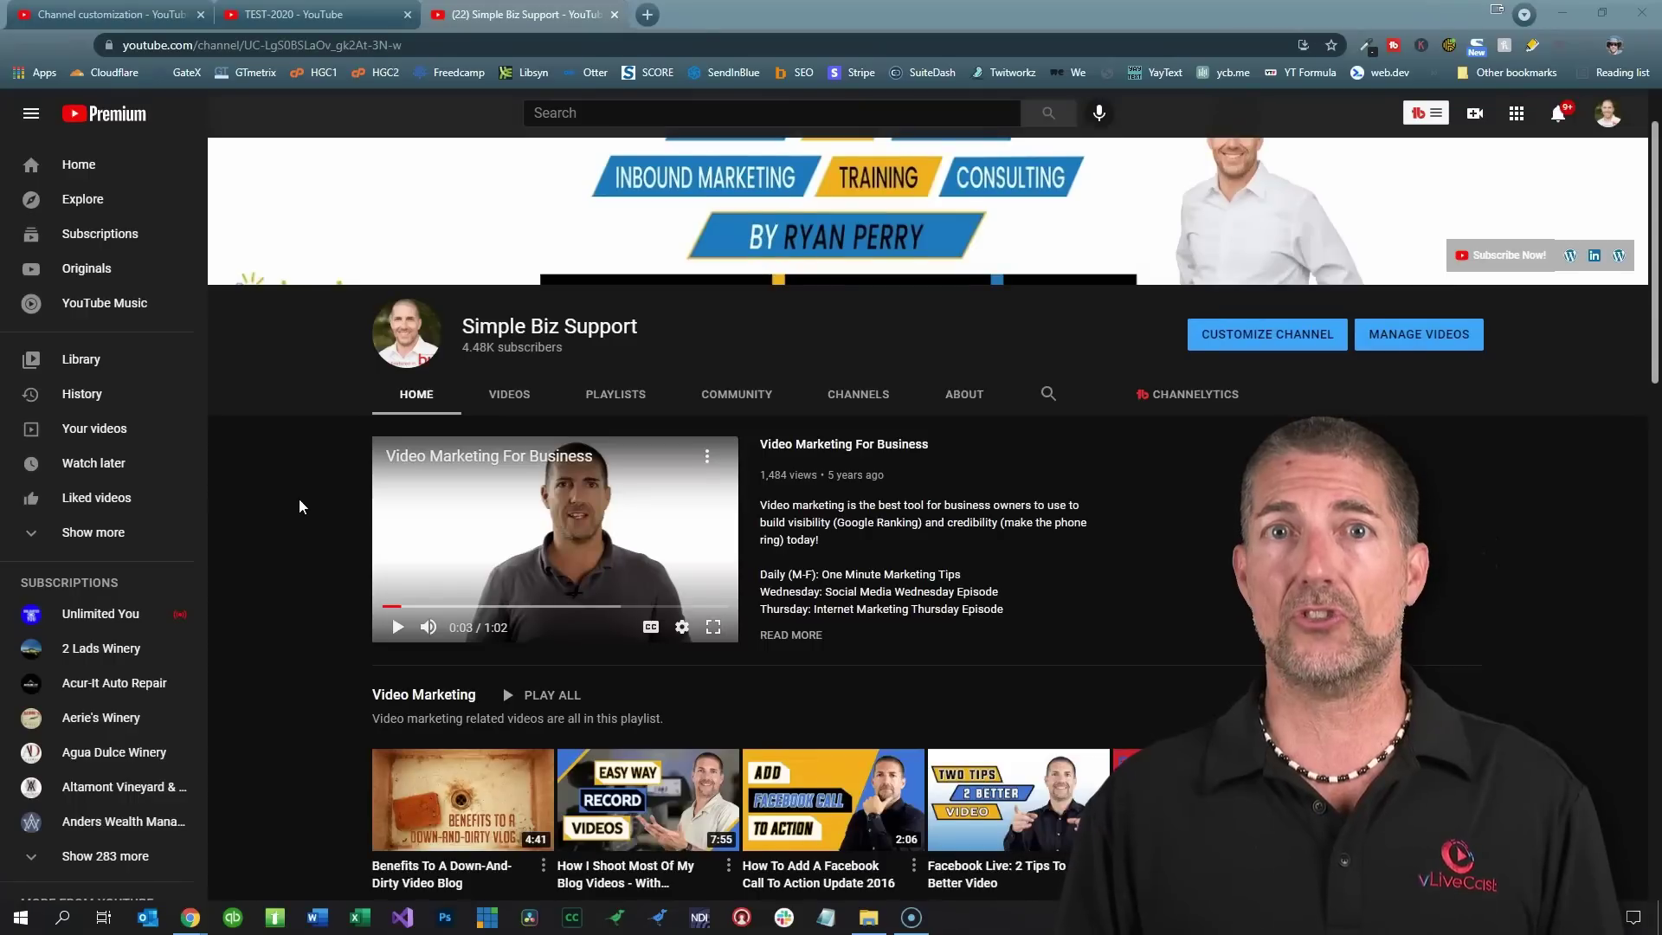
scroll(329, 468, down, 5)
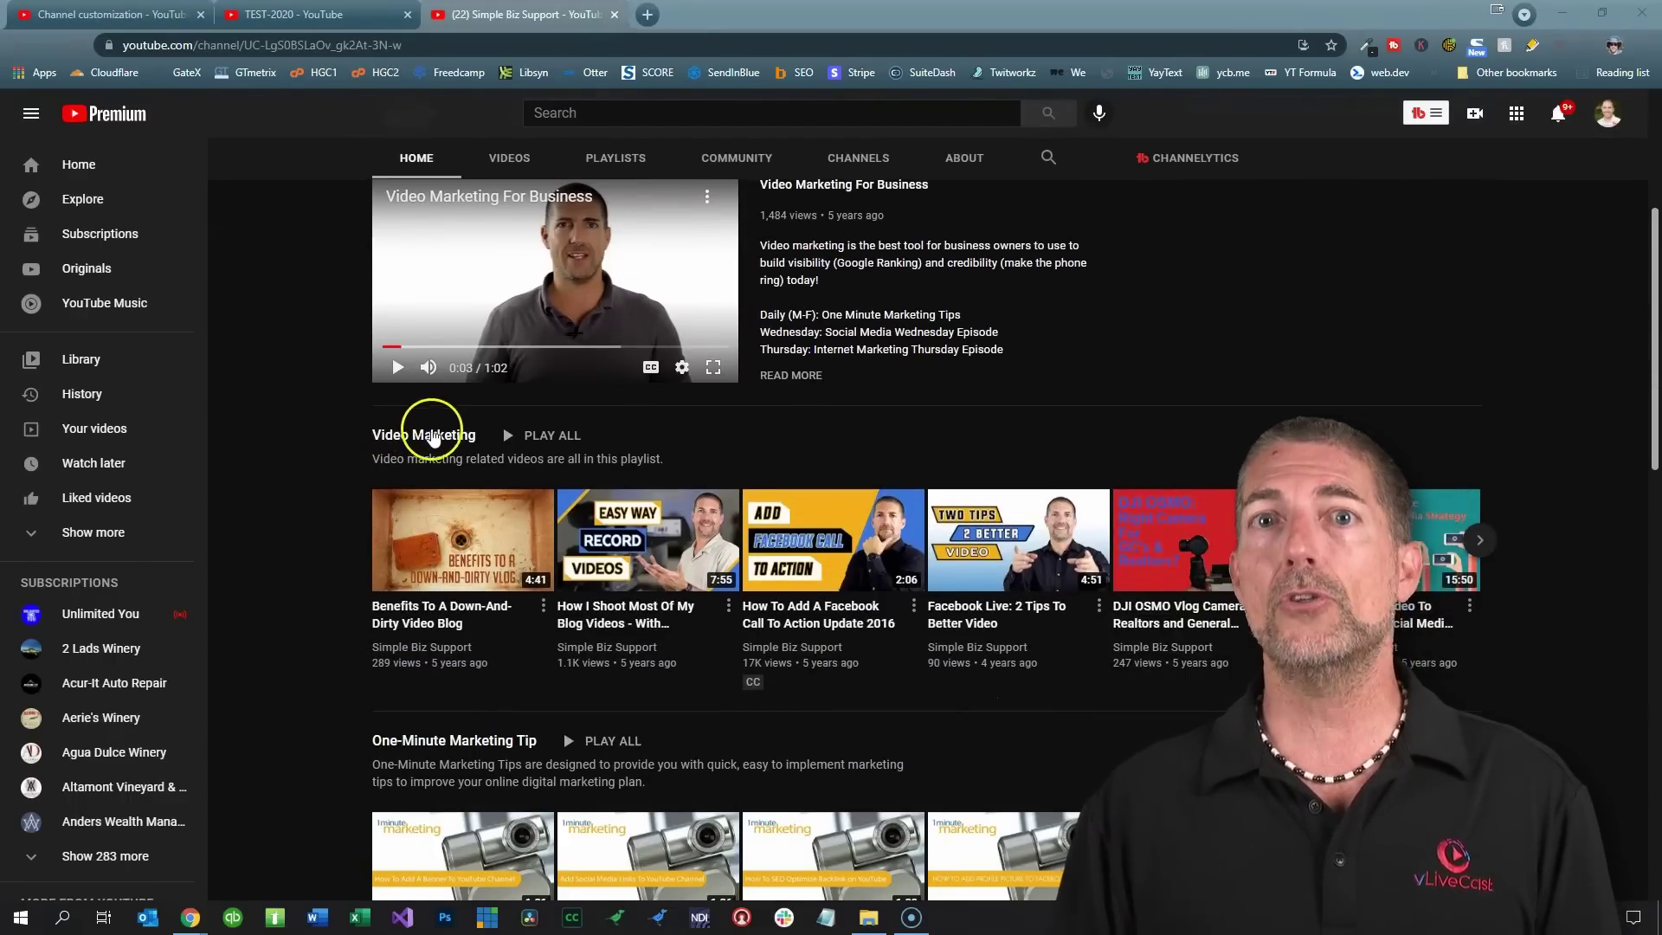
scroll(302, 688, down, 4)
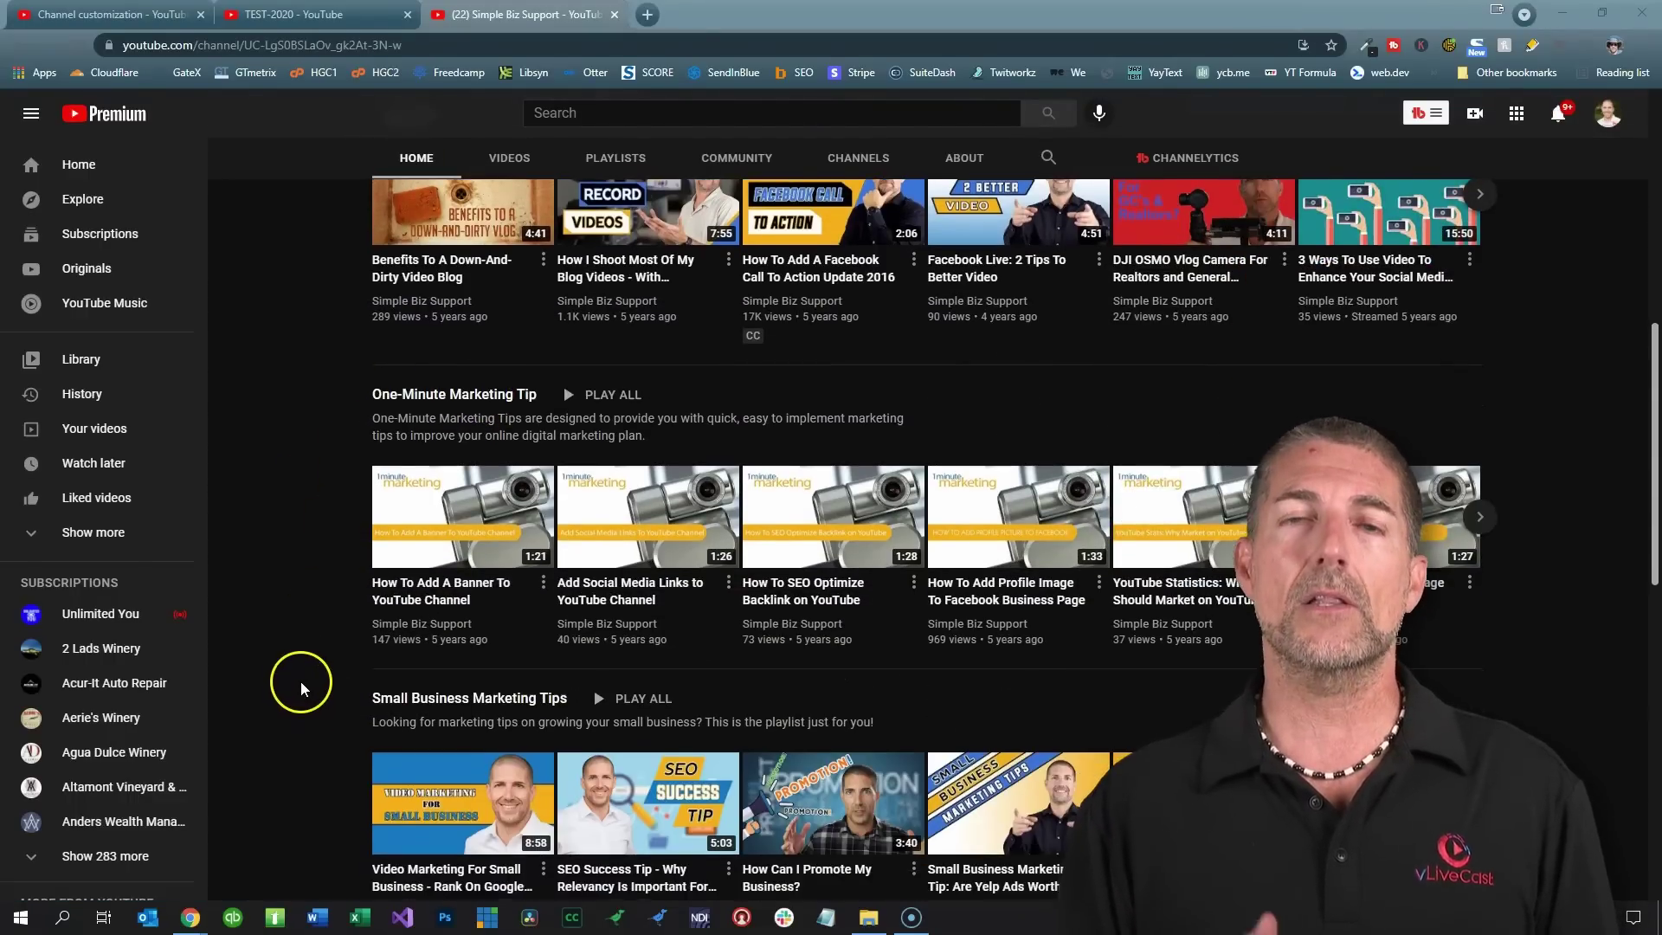
scroll(302, 688, down, 3)
scroll(303, 590, down, 5)
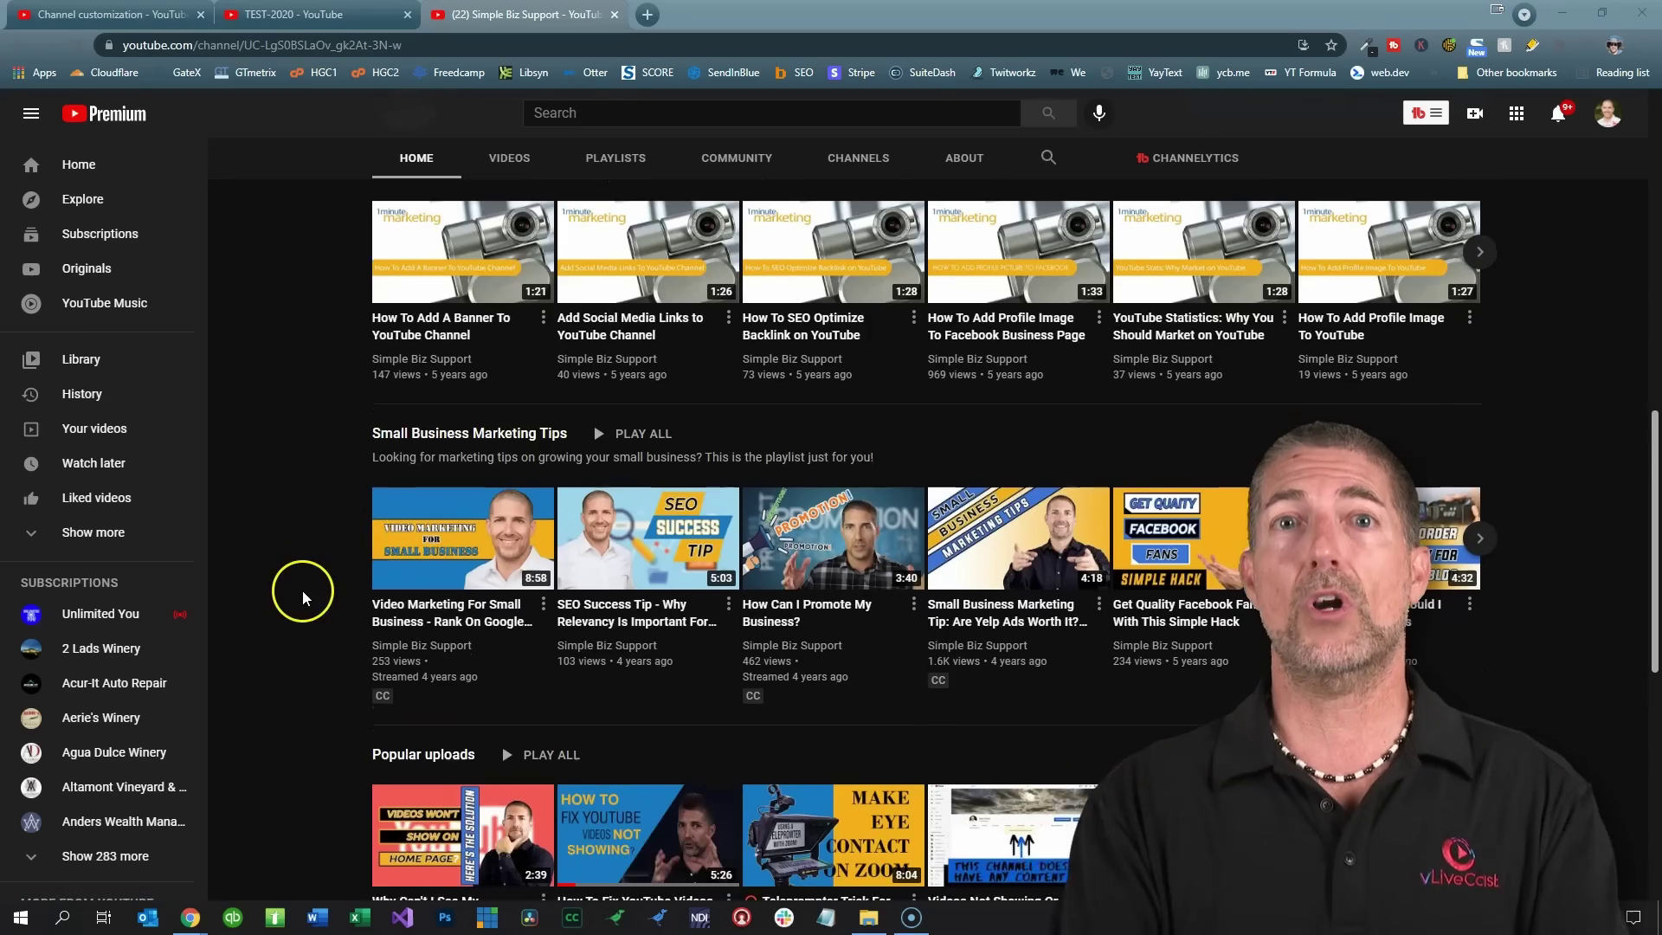
scroll(308, 431, down, 3)
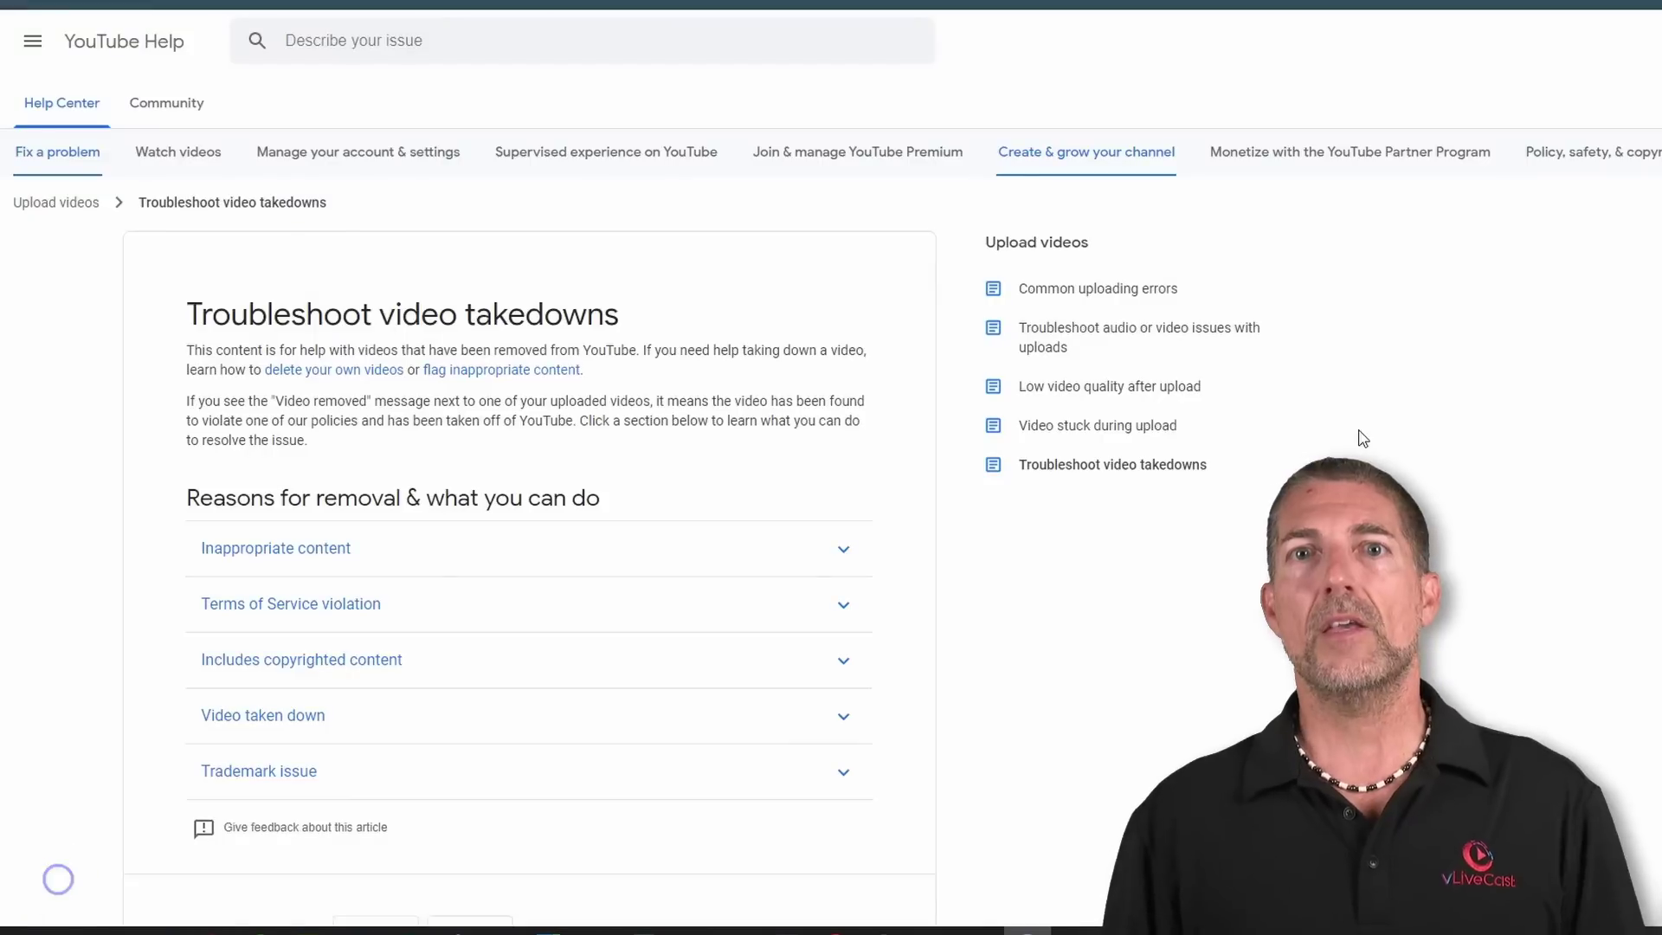
- Expand Inappropriate content, Terms of Service violation, copyrighted content, Video taken down and Trademark issue
click(845, 547)
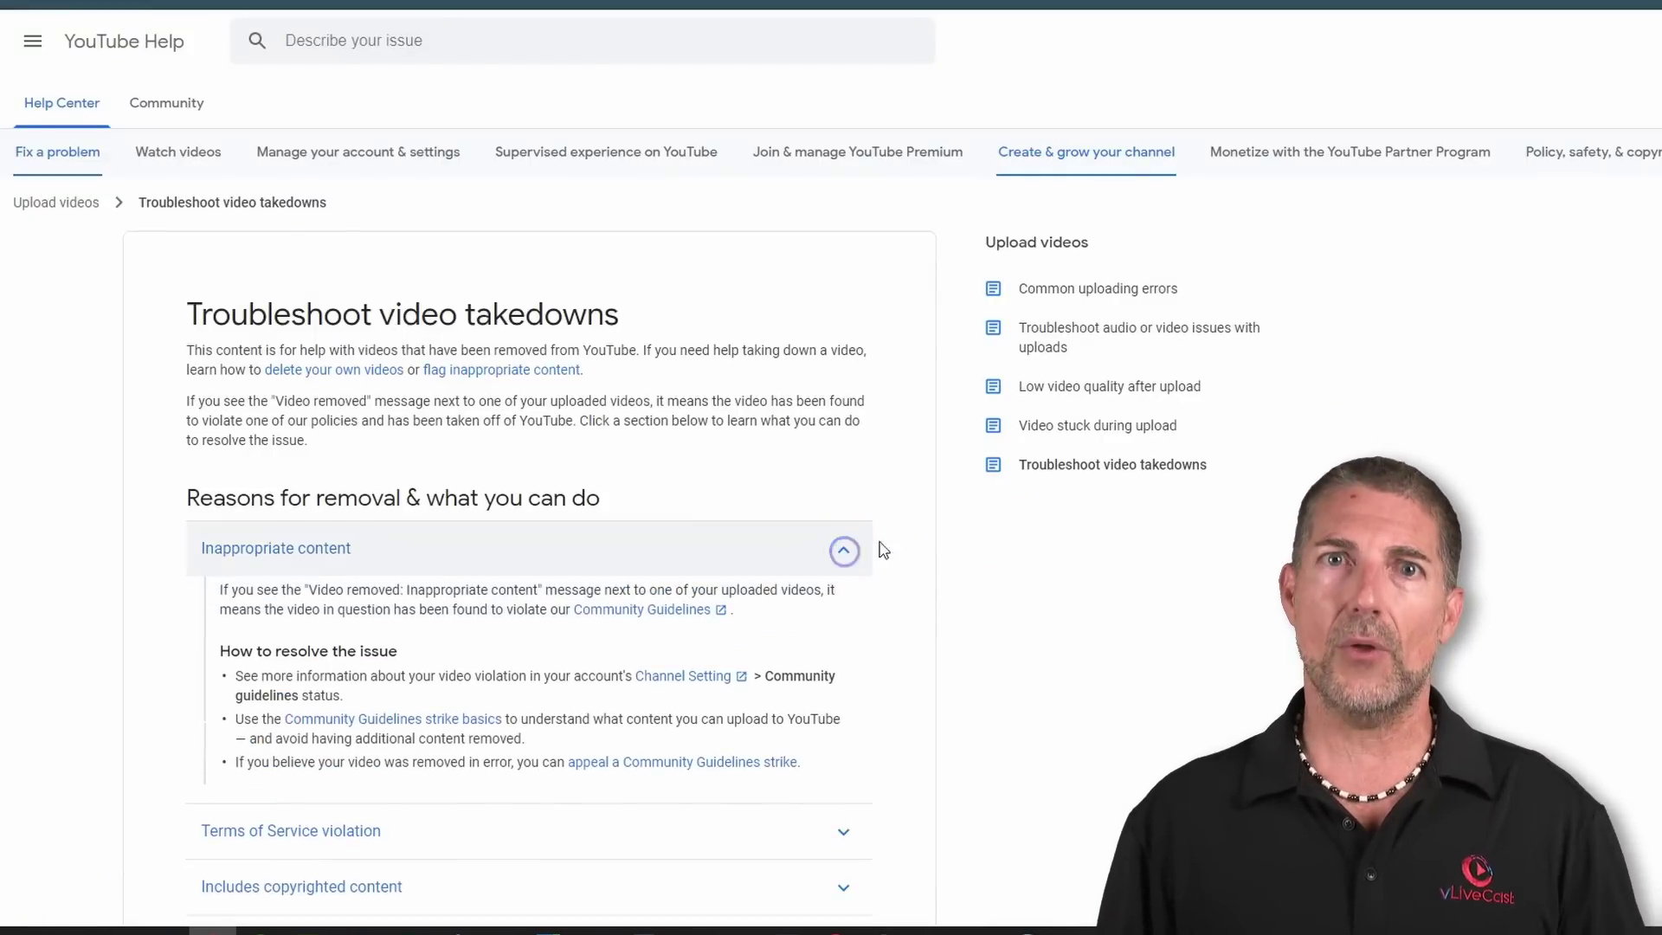
scroll(1032, 541, down, 3)
scroll(1032, 541, down, 1)
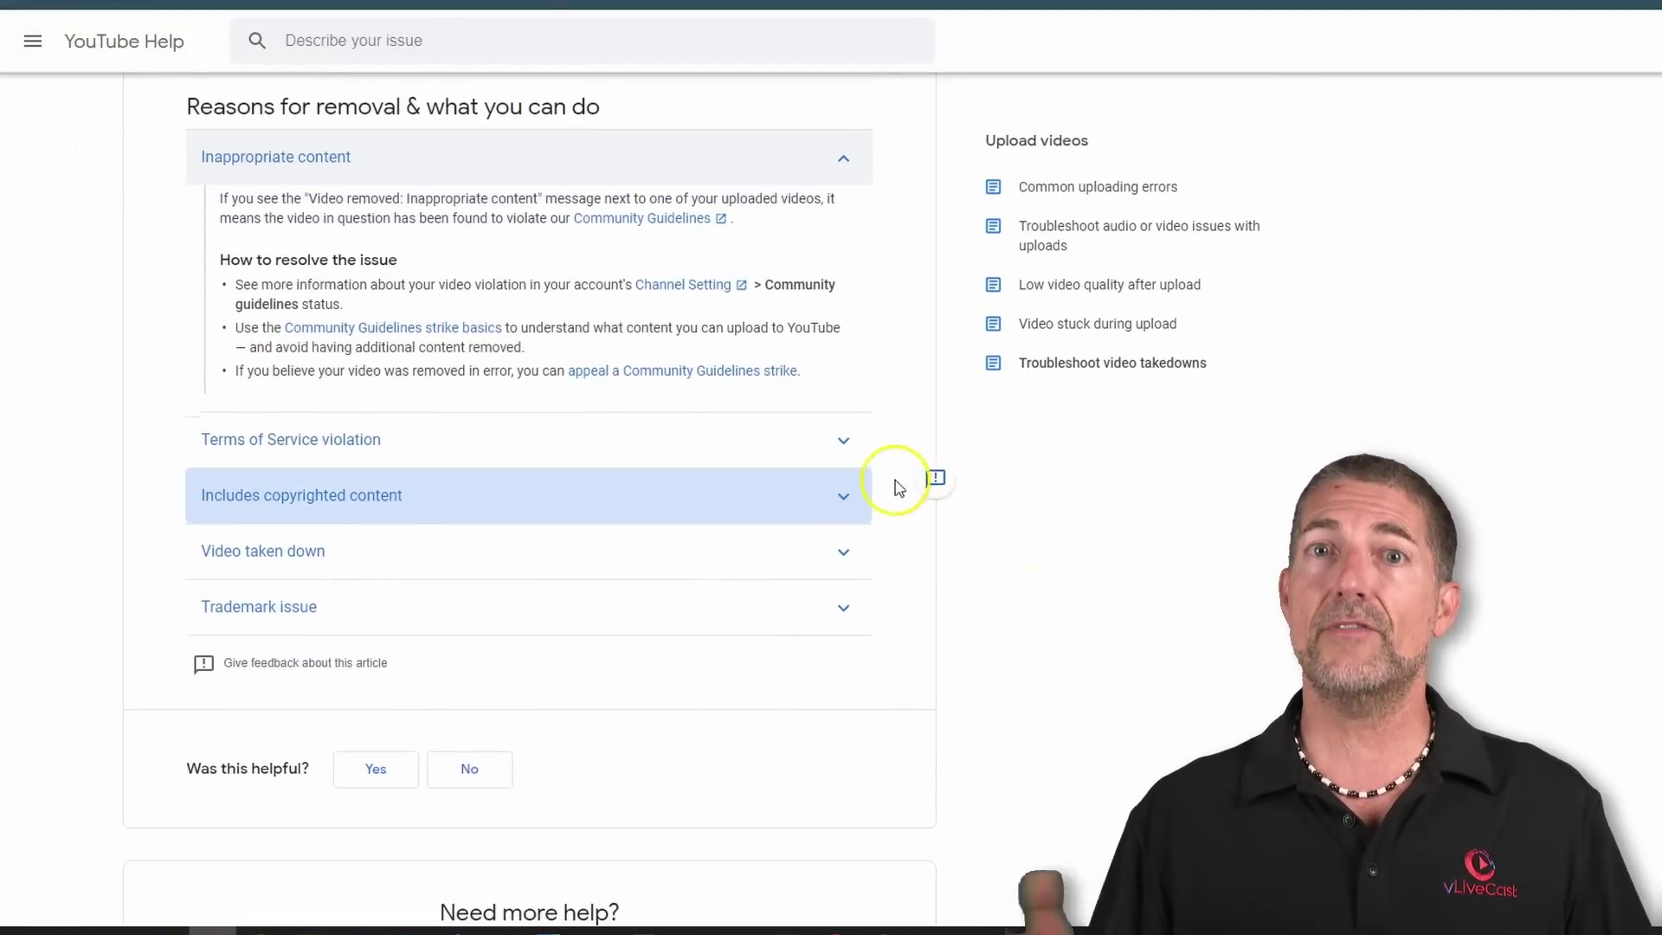
click(848, 445)
scroll(927, 492, down, 2)
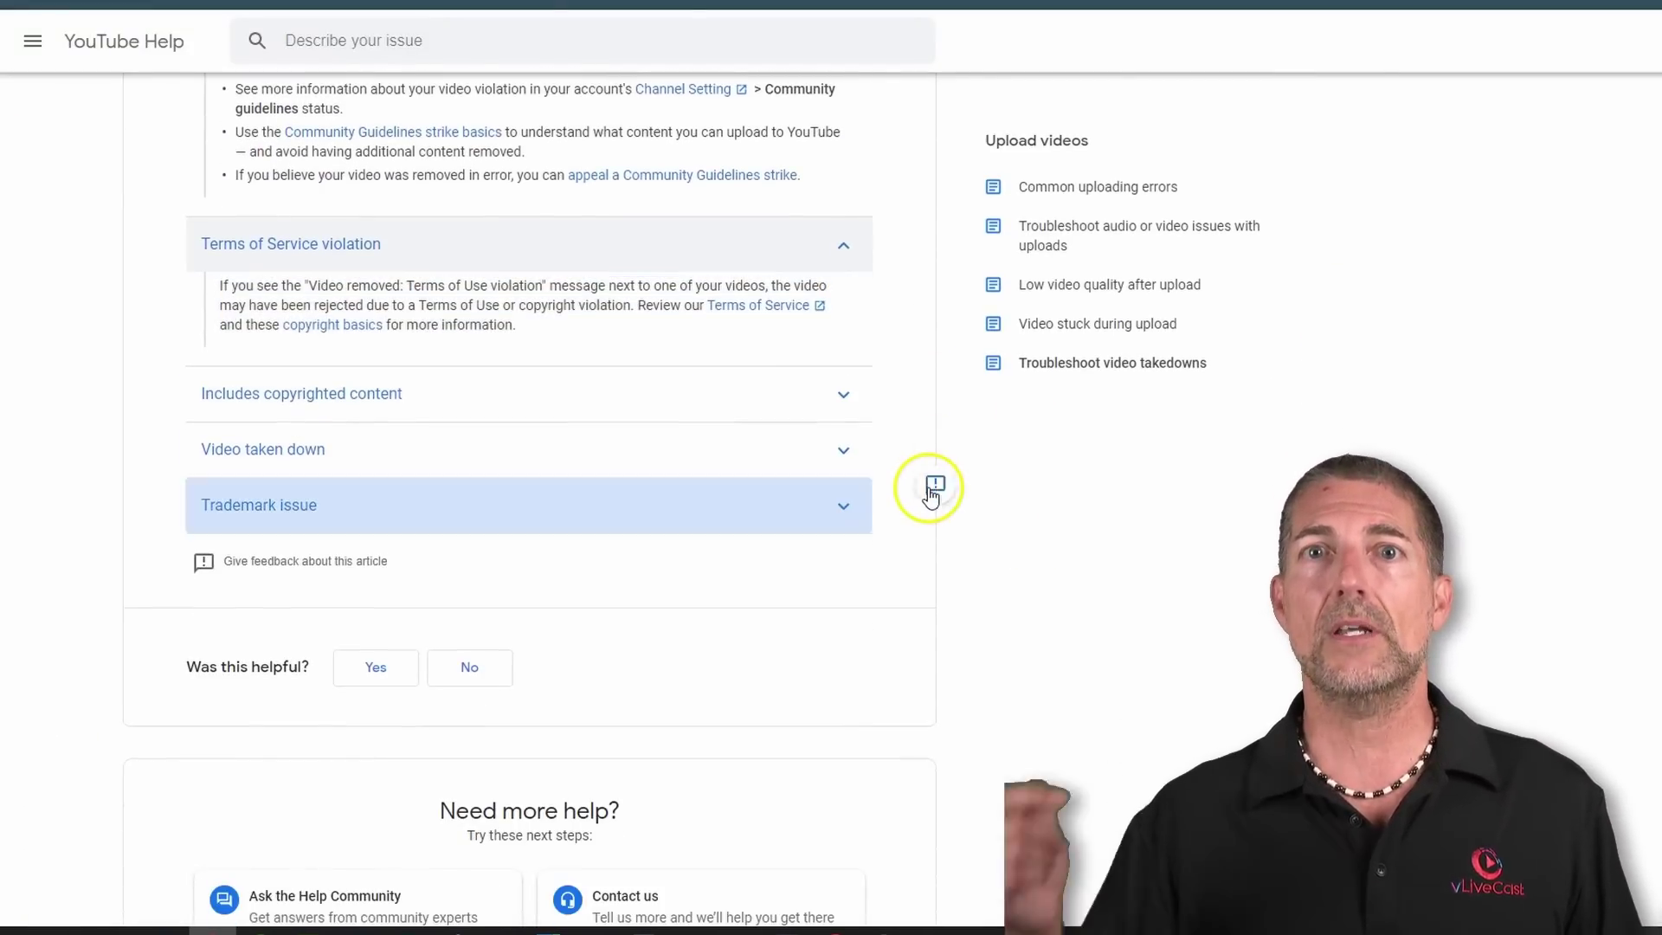
click(845, 401)
scroll(922, 480, down, 3)
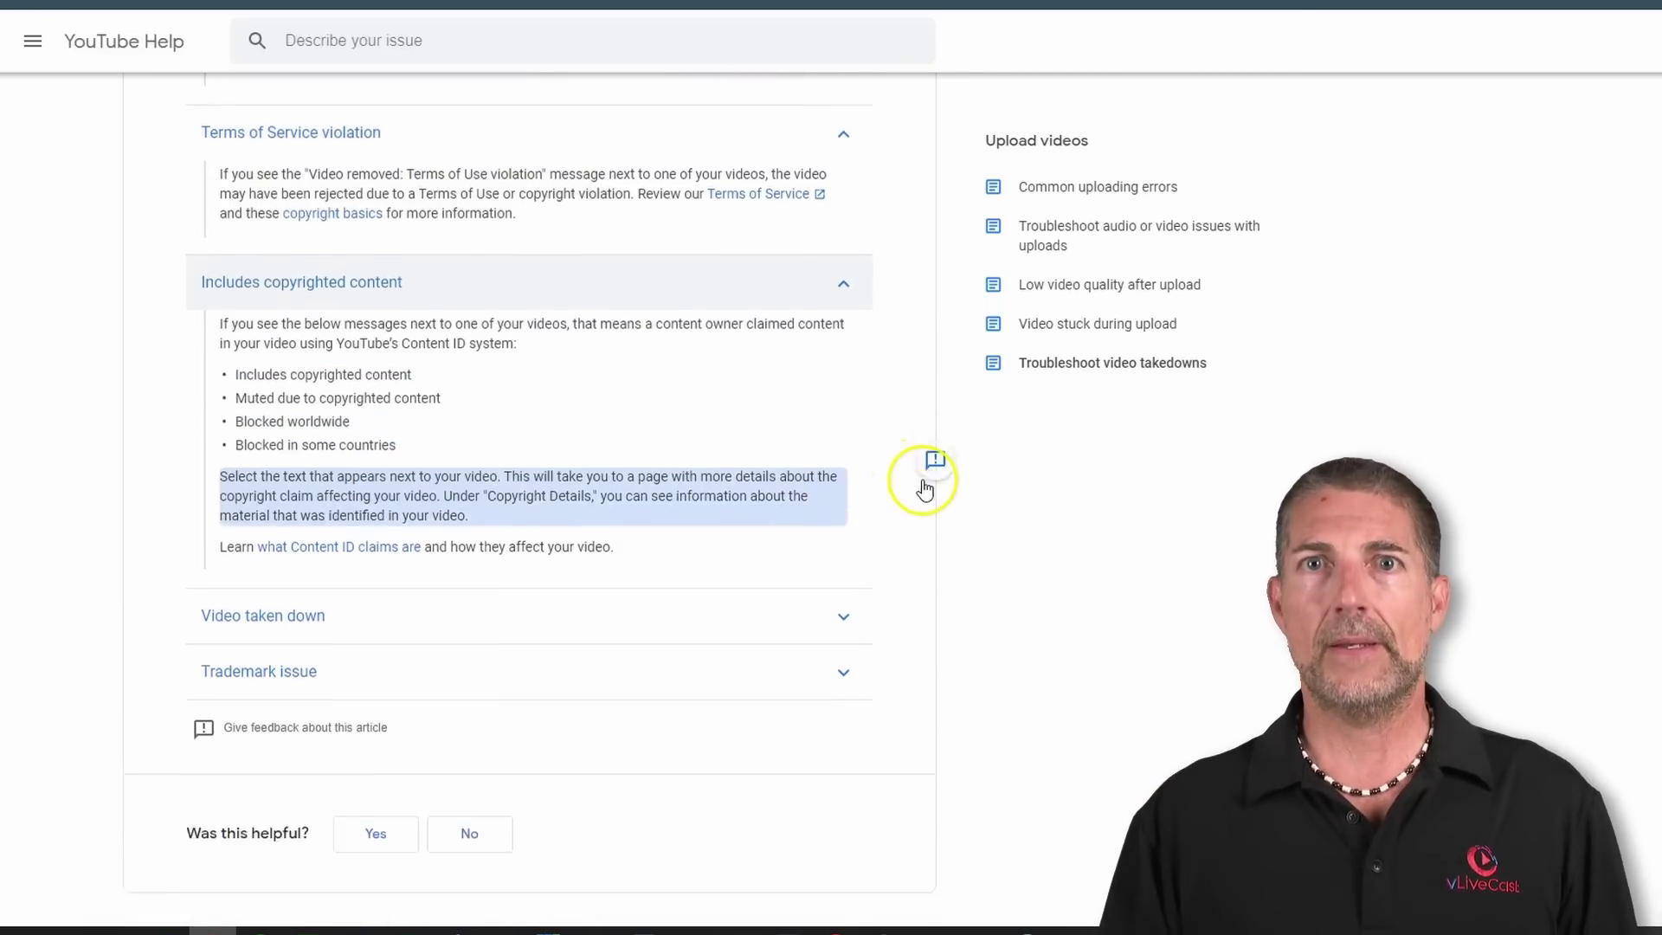
click(844, 441)
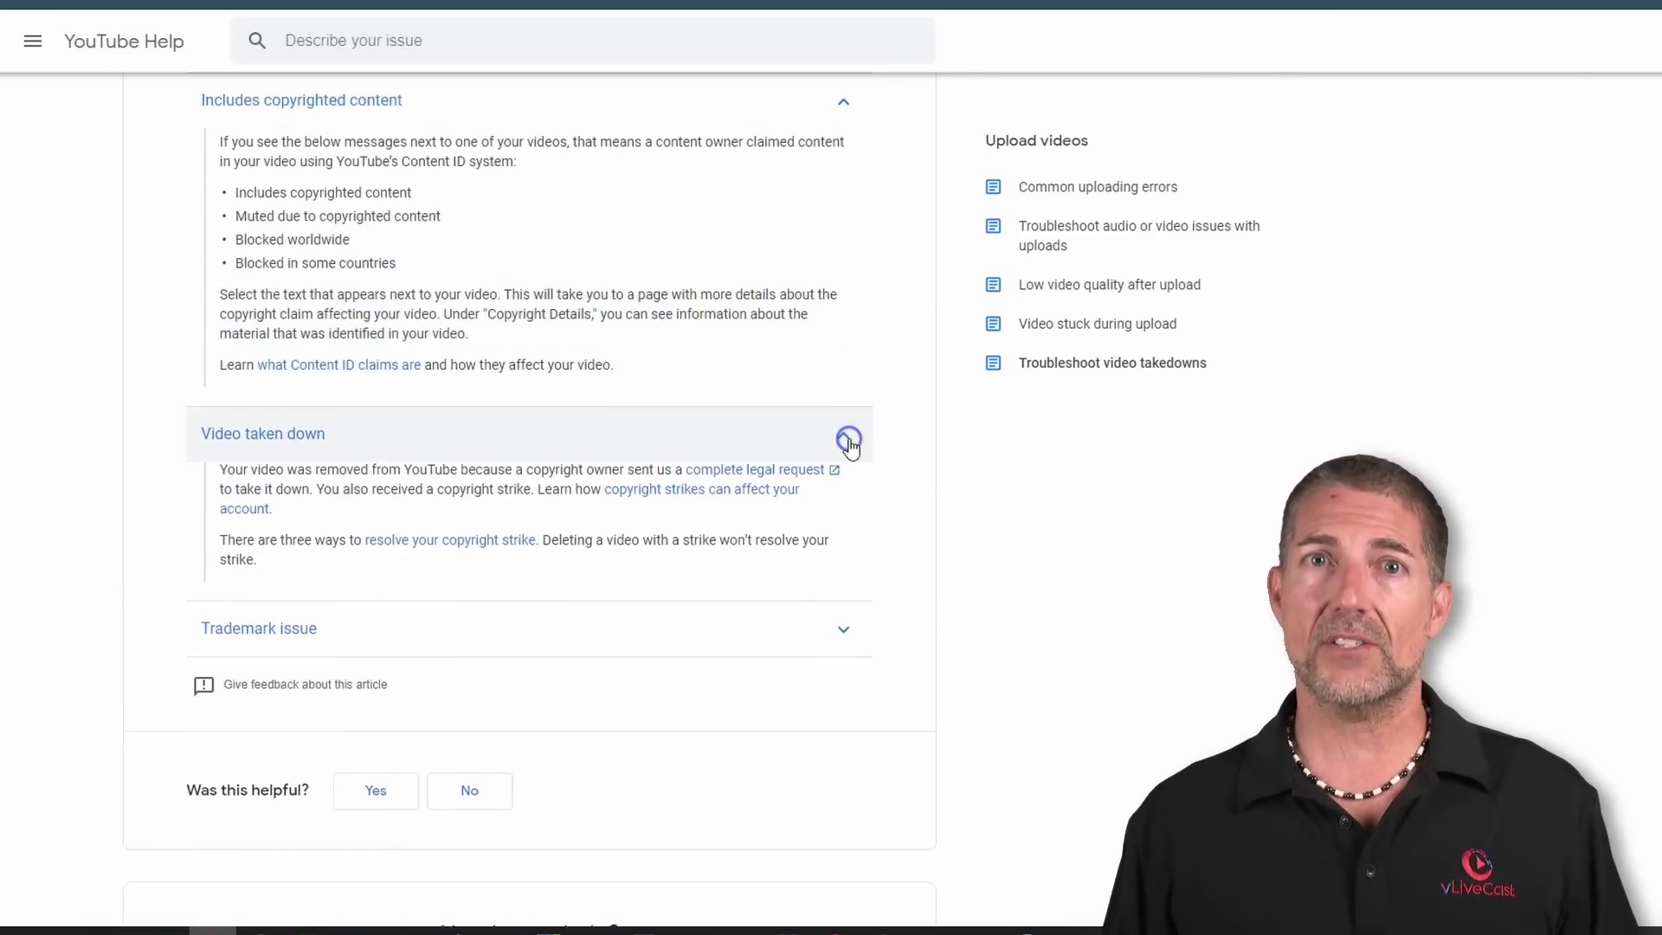
scroll(992, 483, down, 2)
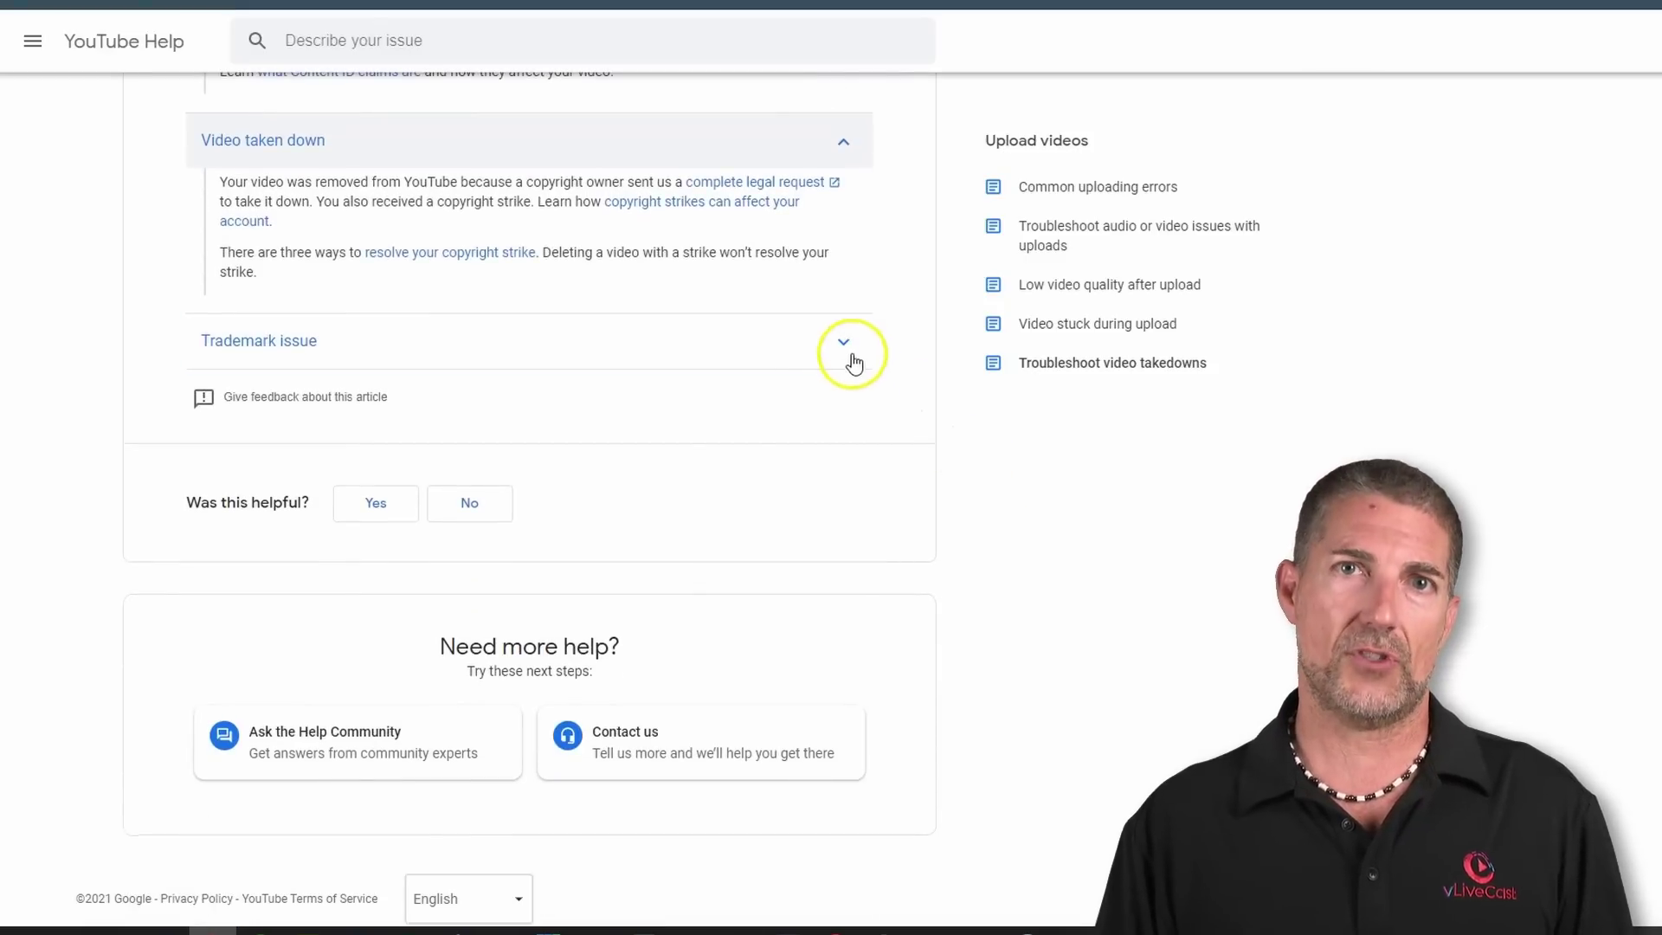
click(848, 347)
scroll(943, 443, down, 2)
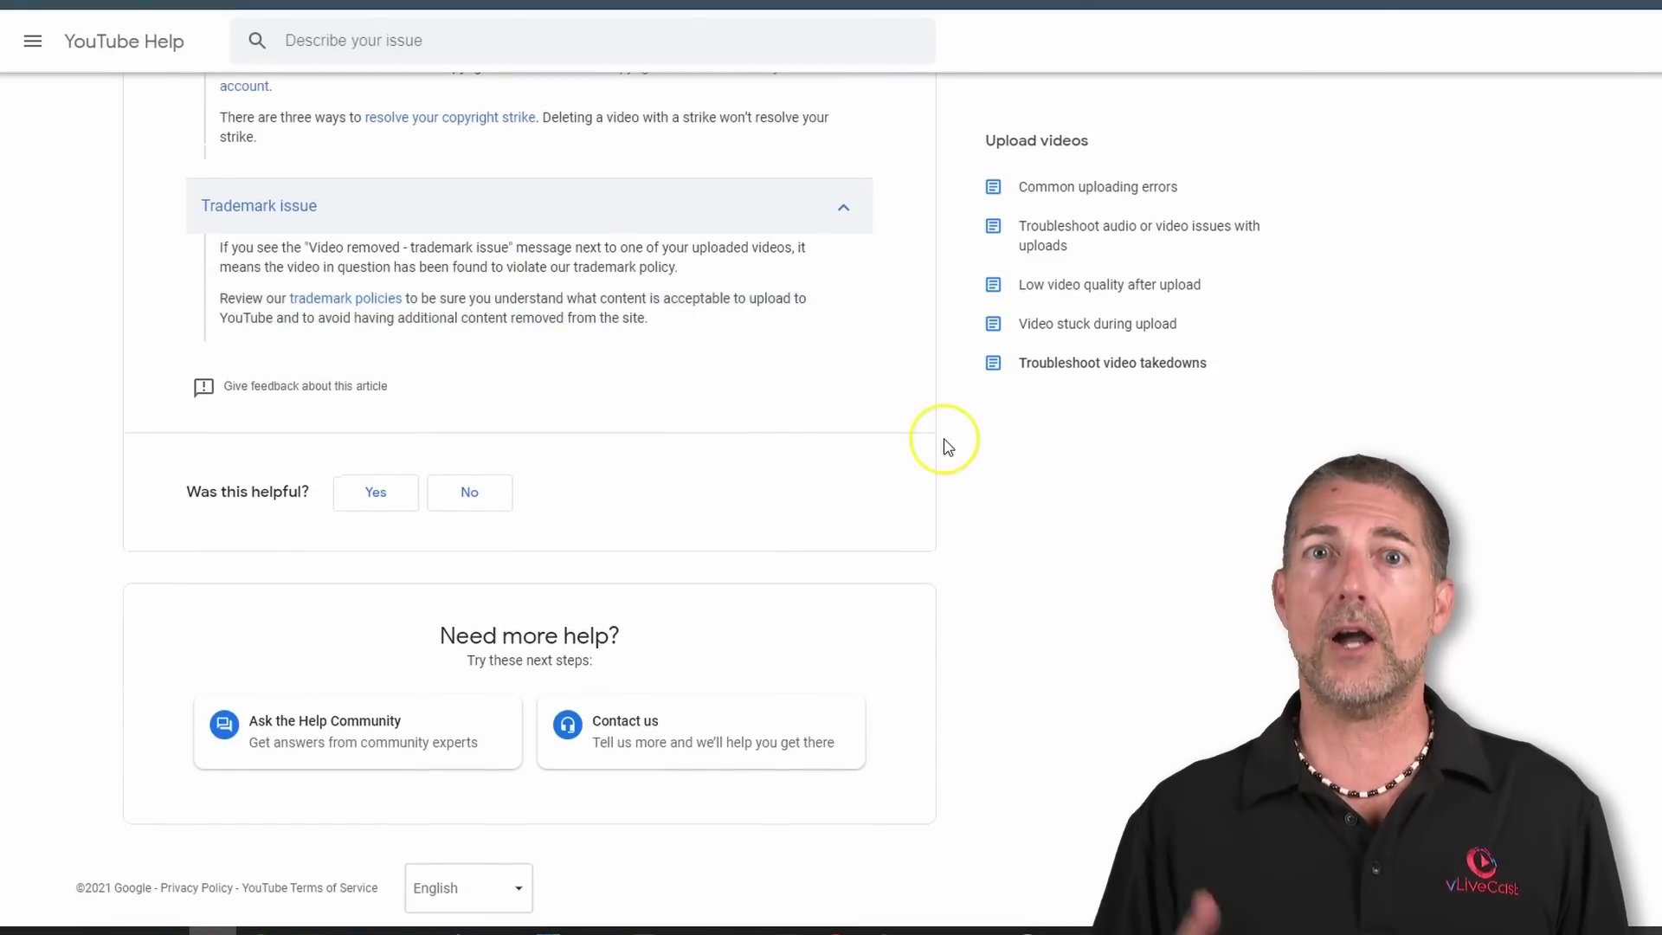
scroll(943, 445, up, 7)
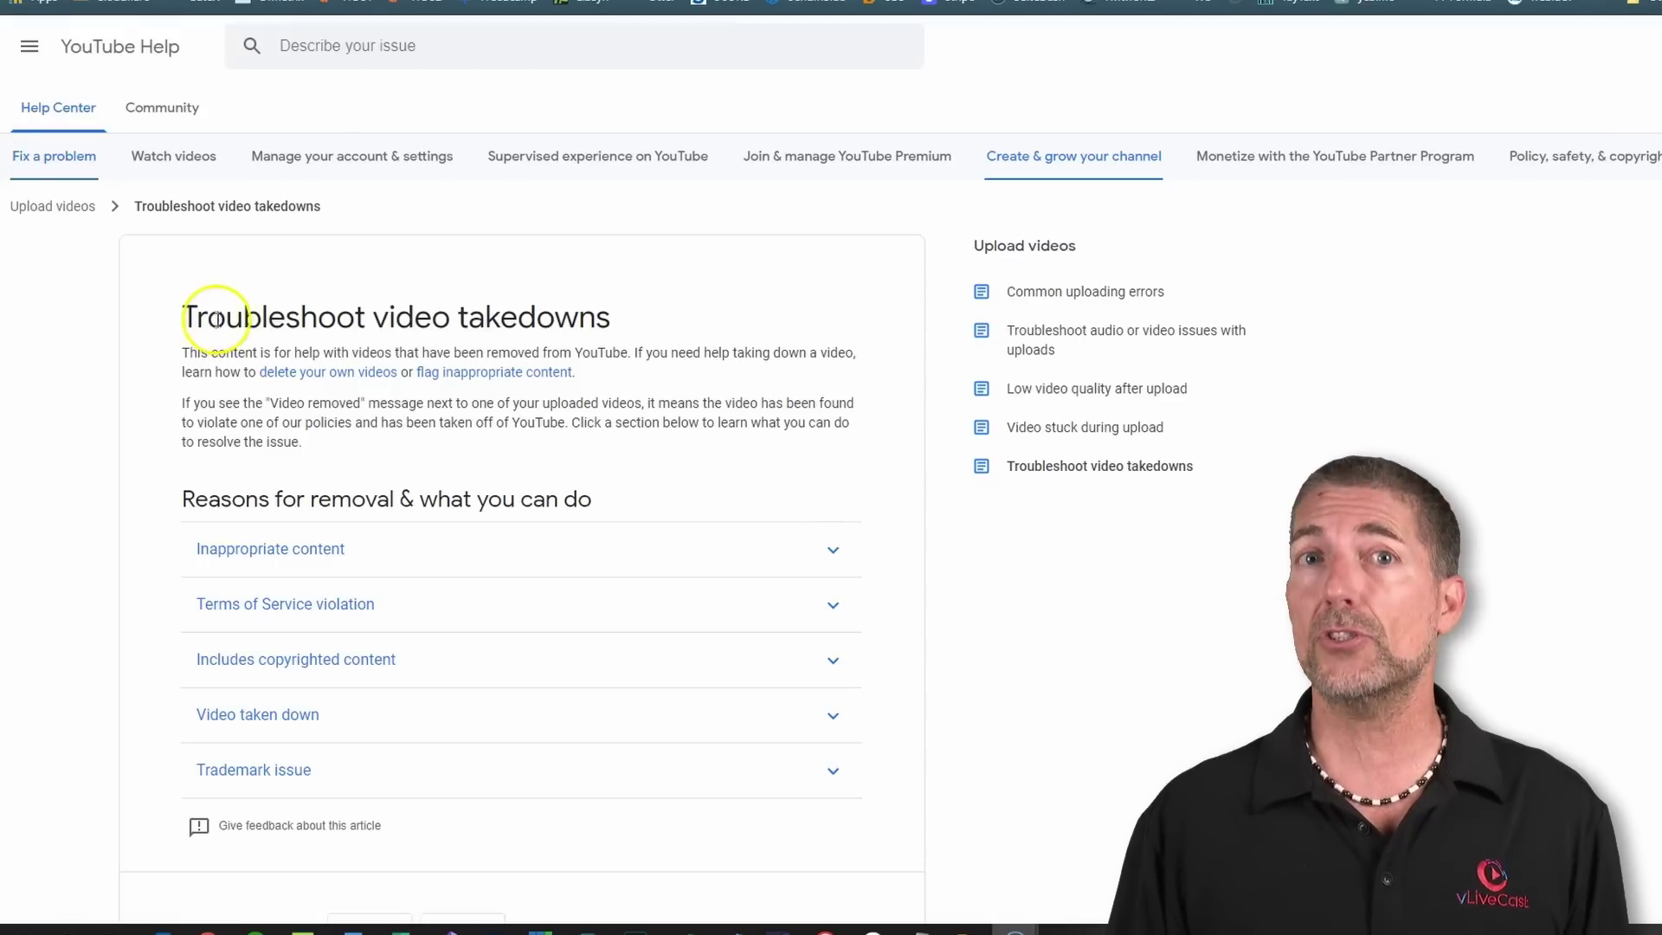
- Select the 'Troubleshoot video takedowns' heading, then re-expand all five removal reasons through Trademark issue
drag(187, 317, 586, 326)
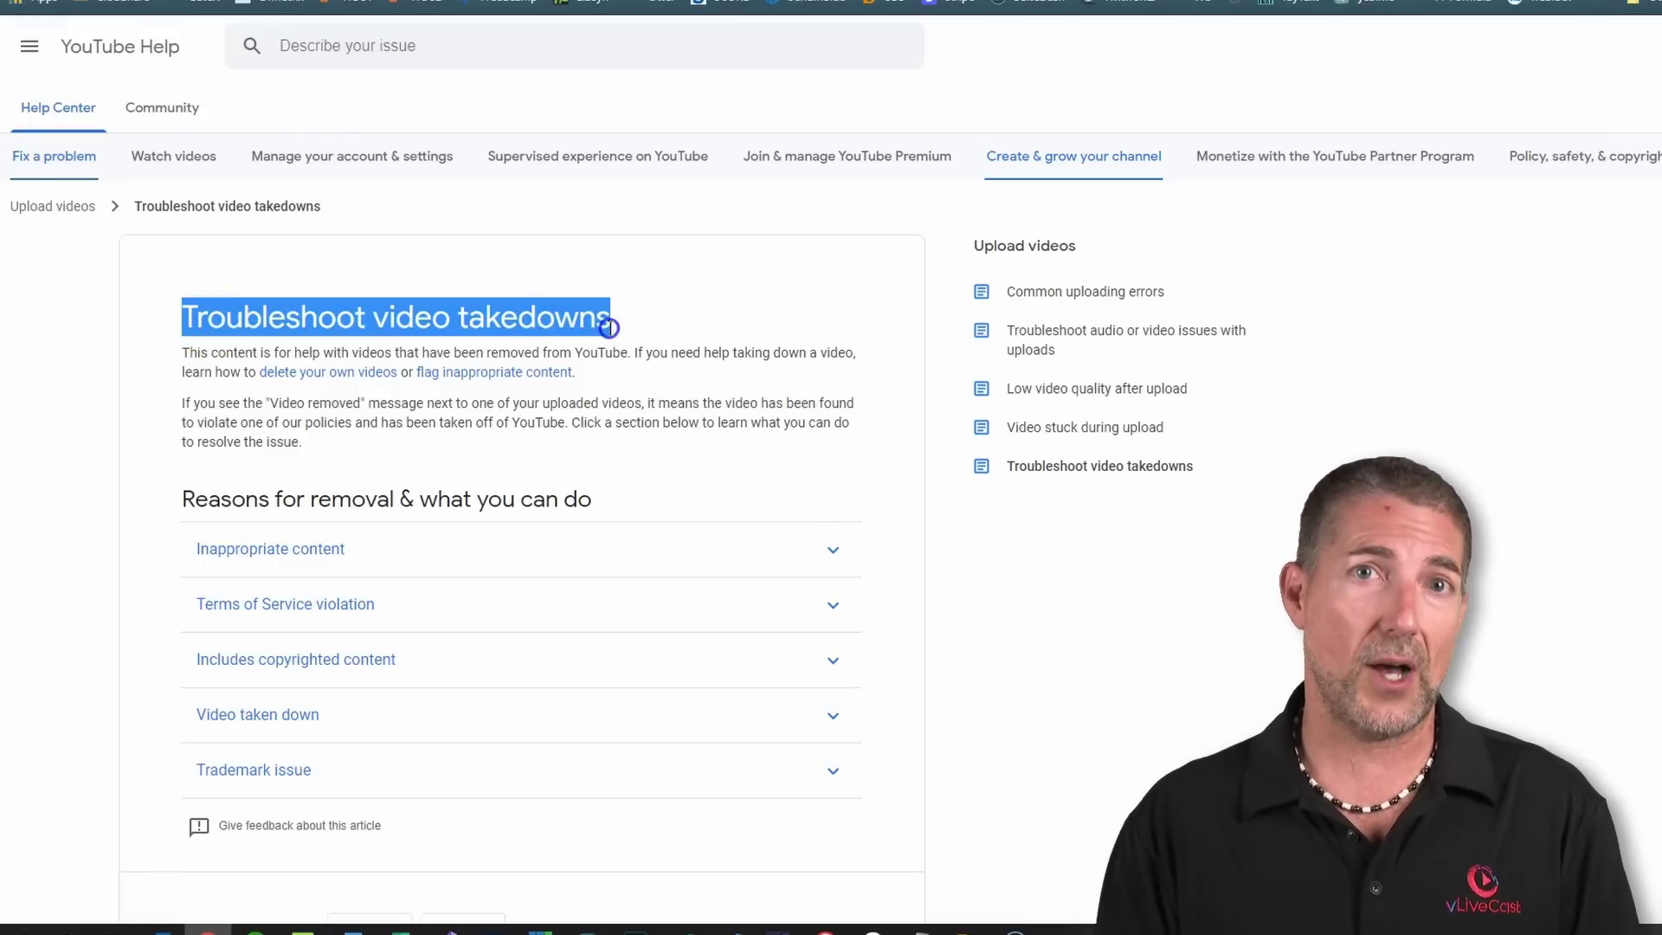
click(839, 547)
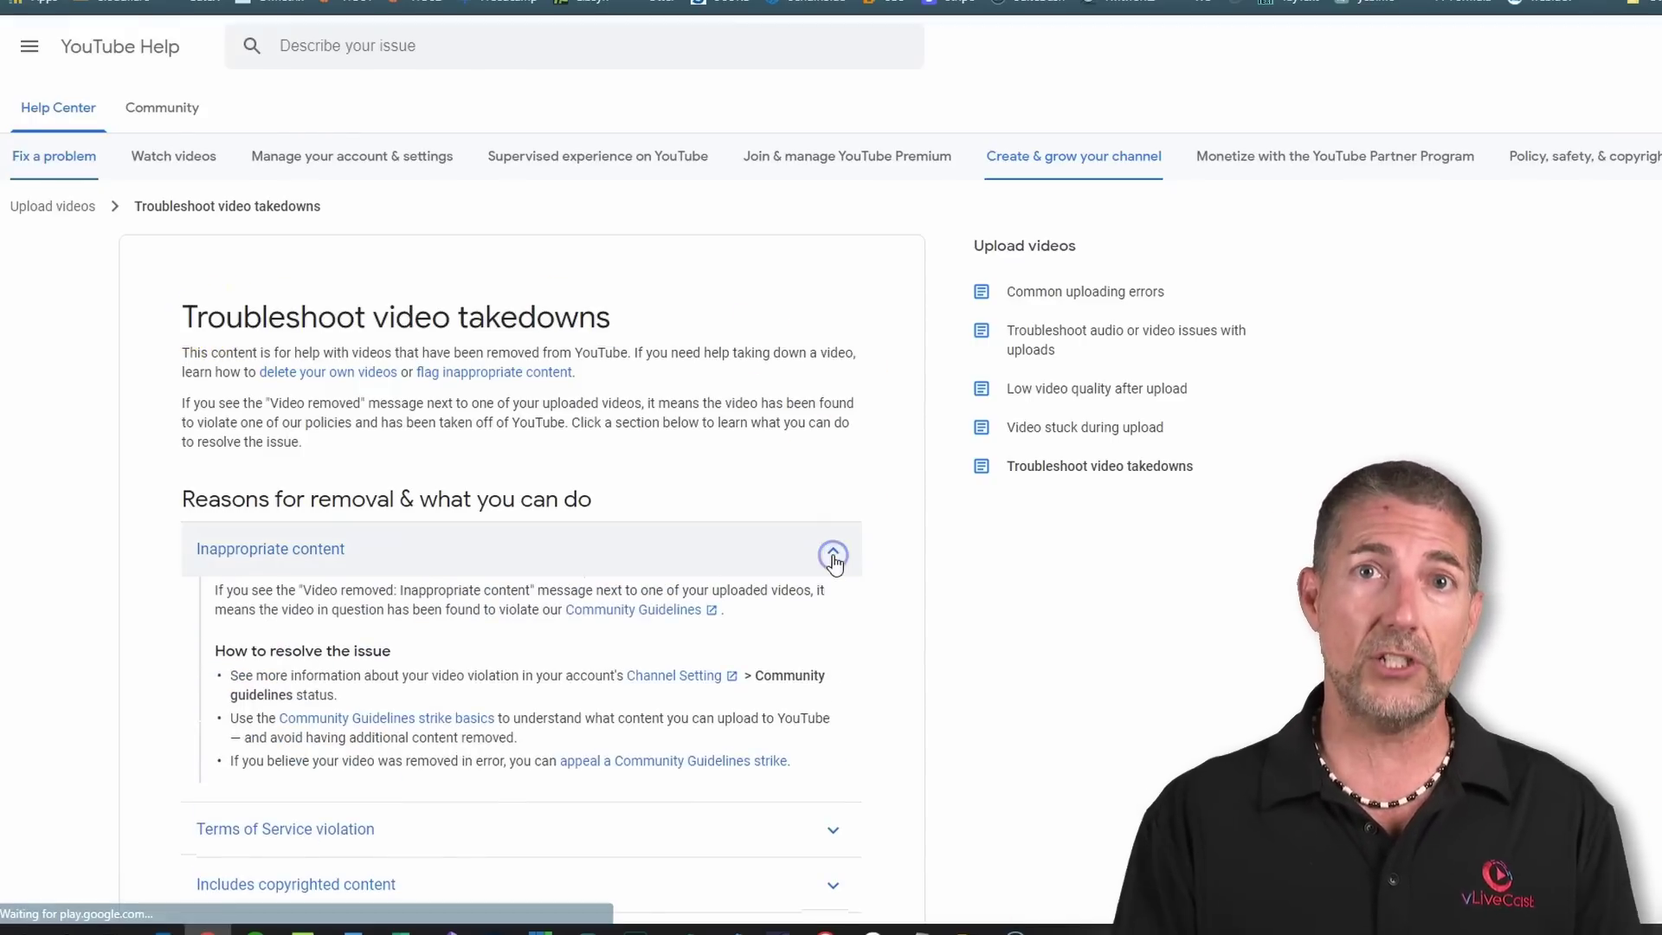
scroll(837, 559, down, 3)
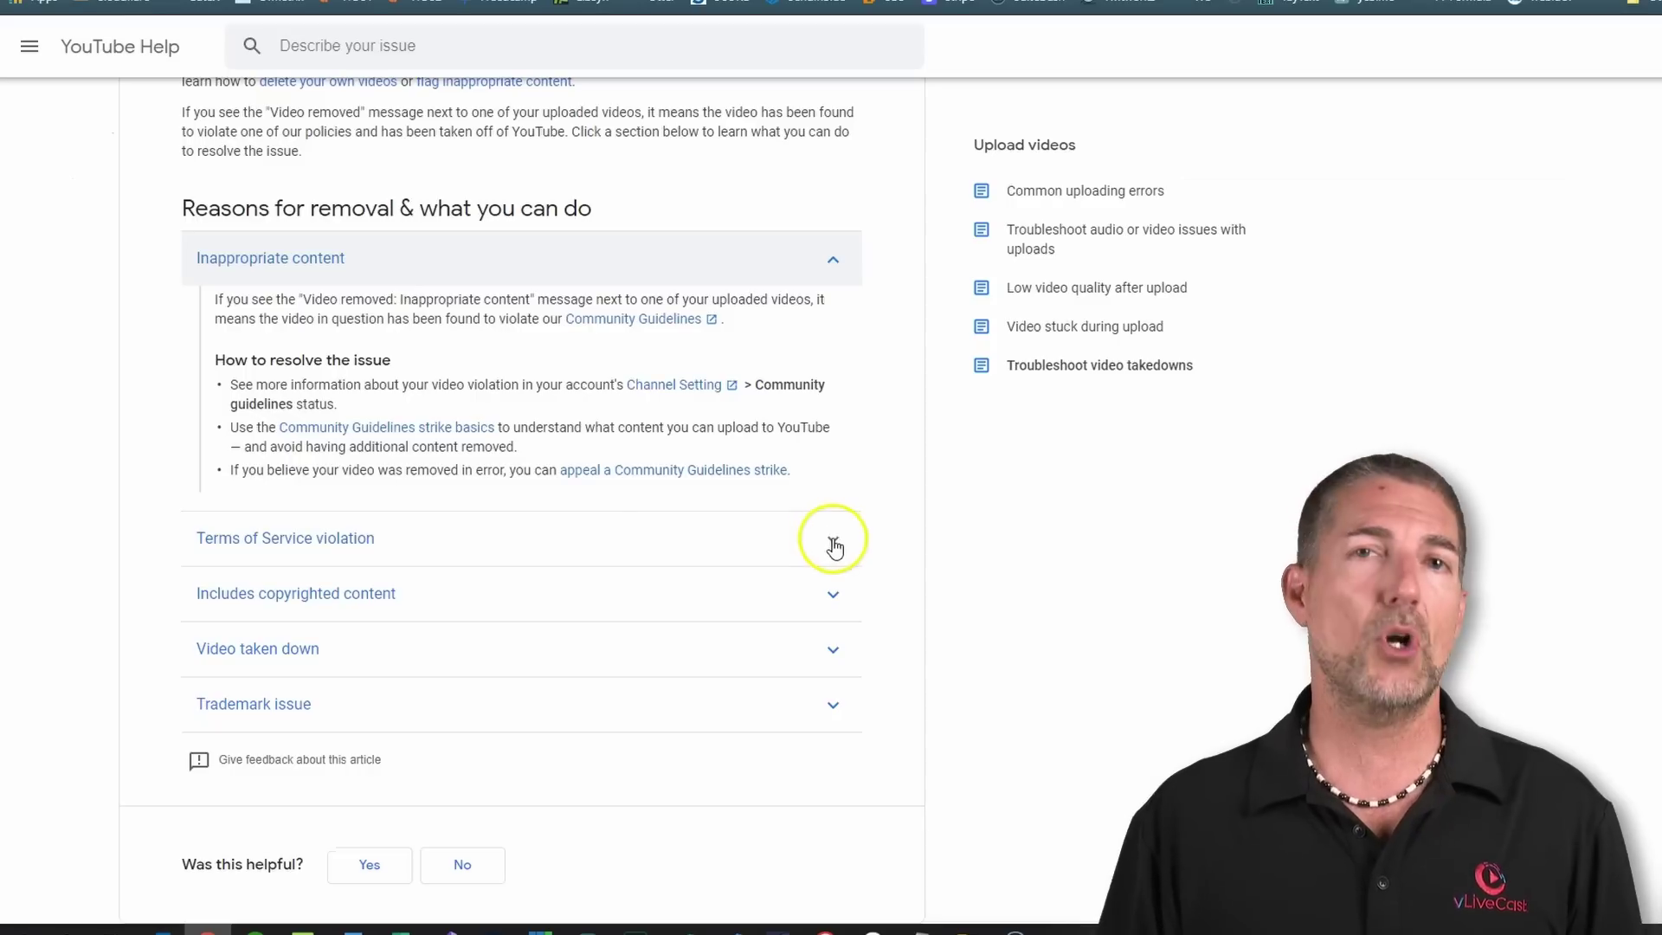
click(834, 543)
scroll(835, 547, down, 3)
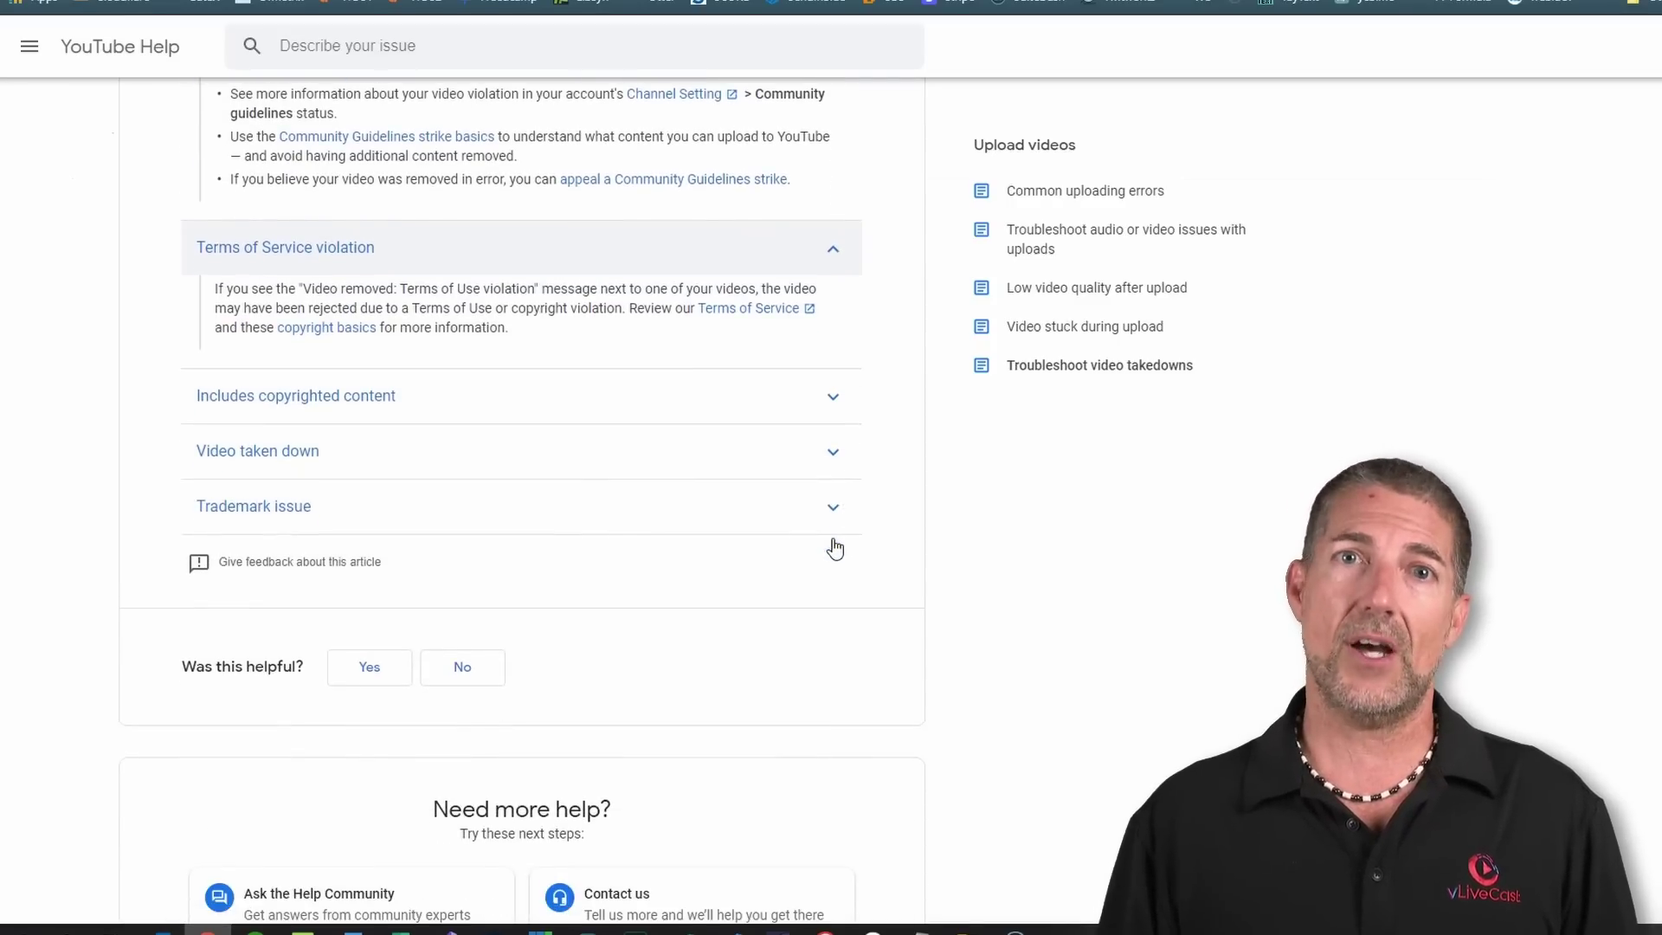
click(834, 400)
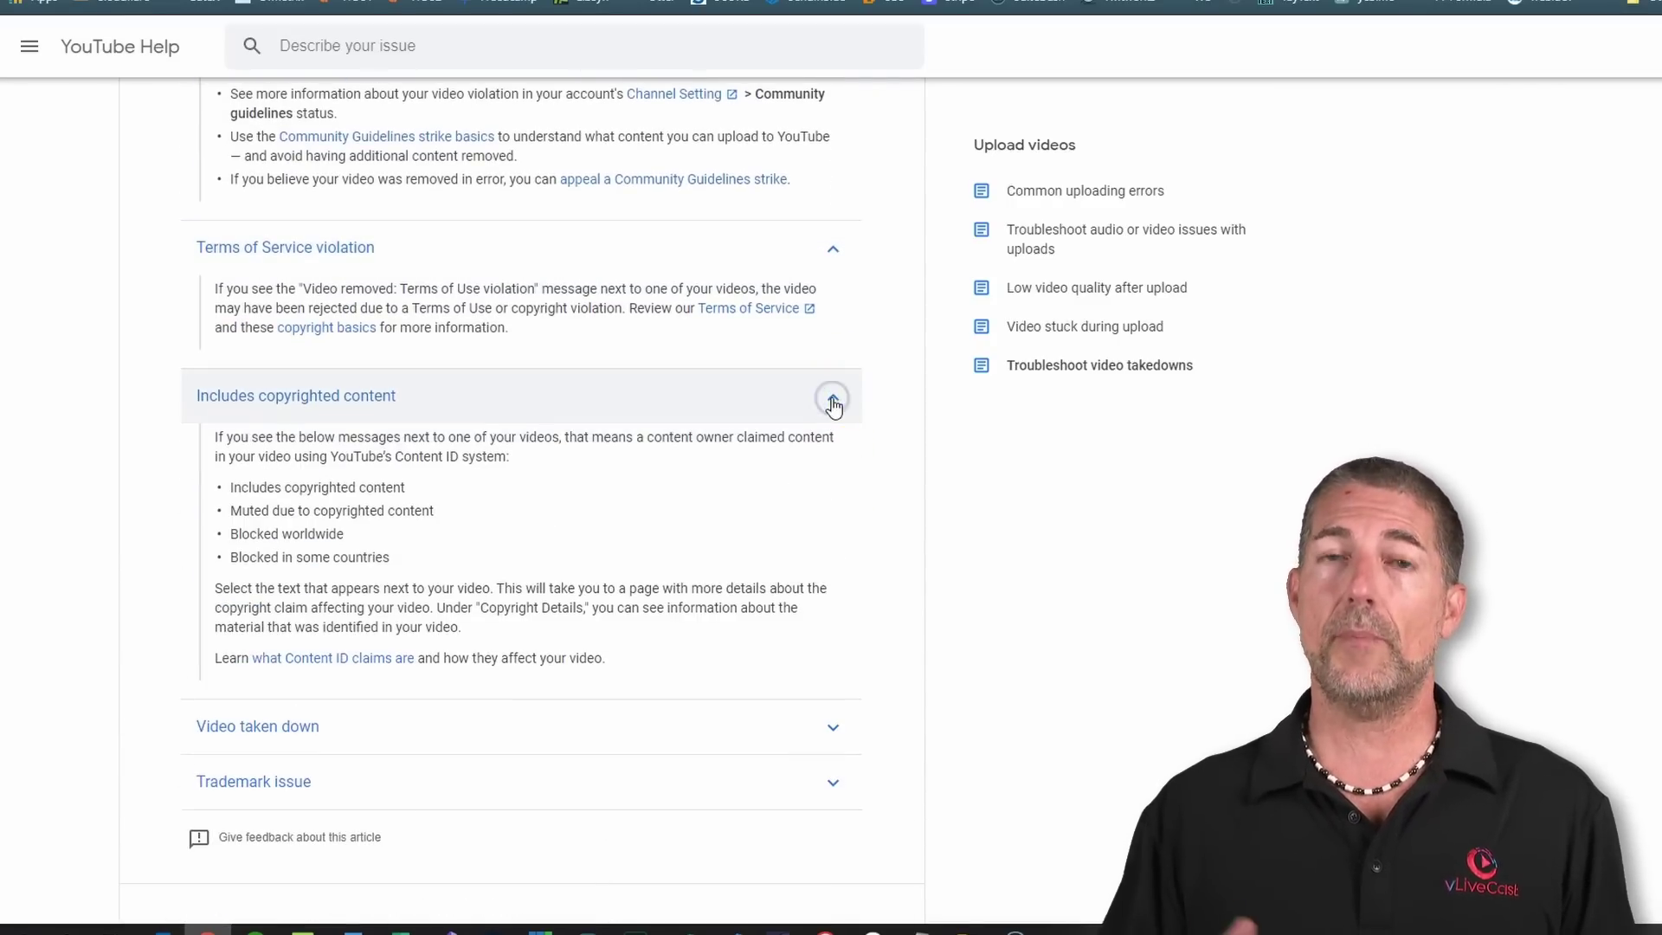
scroll(834, 405, down, 4)
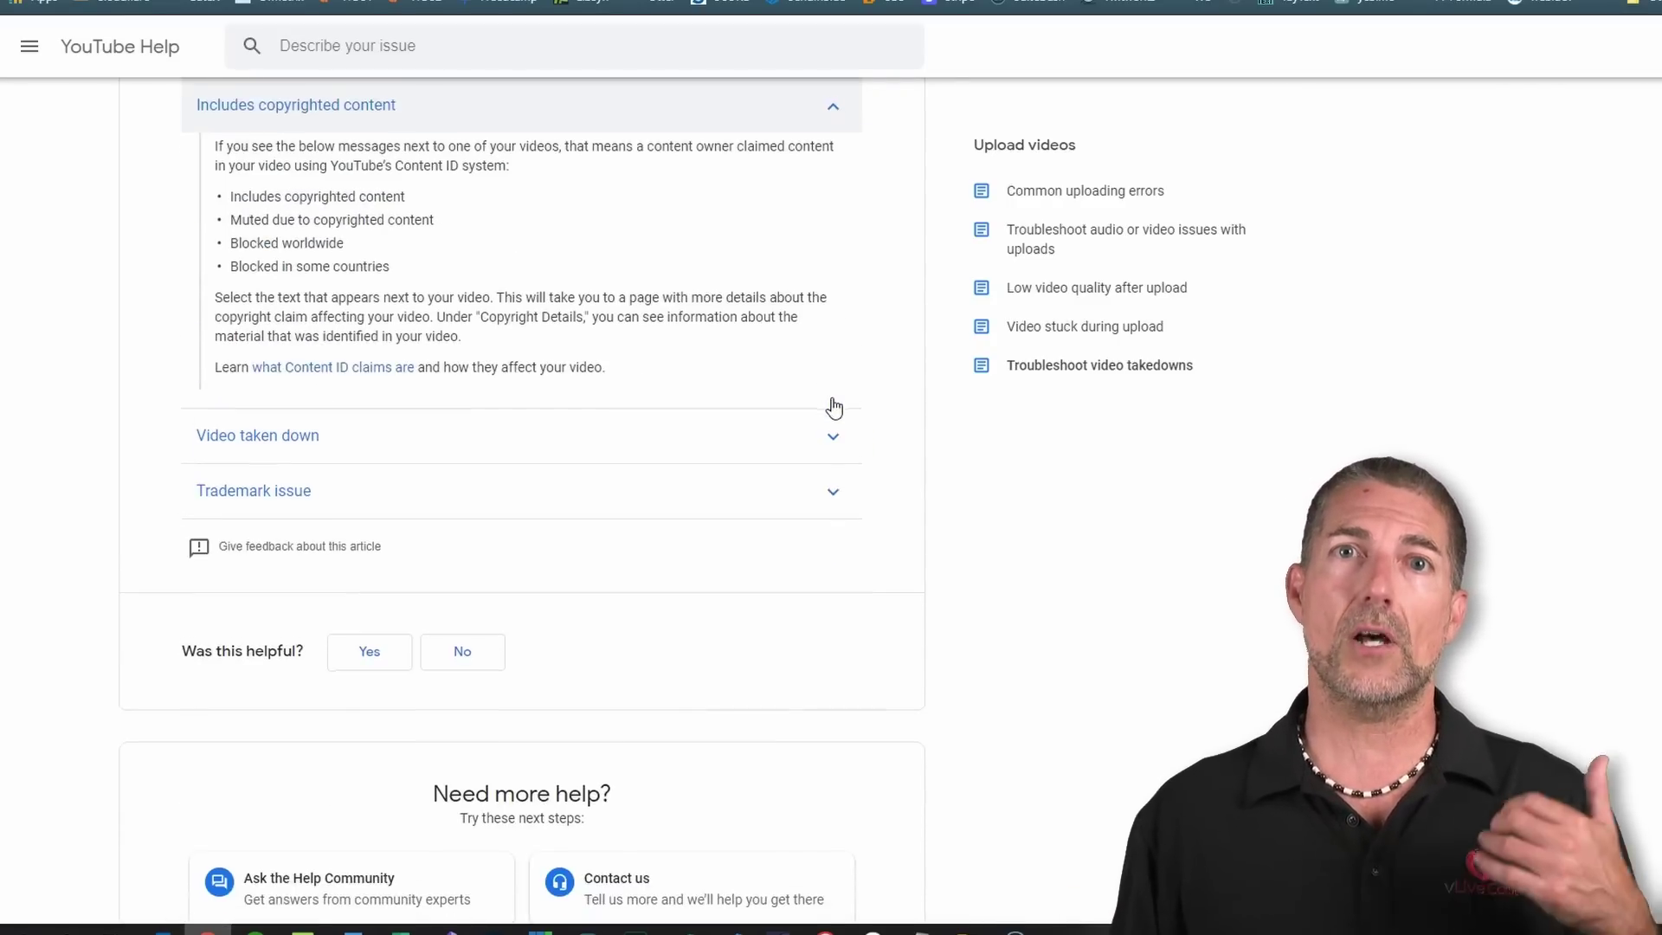
click(833, 339)
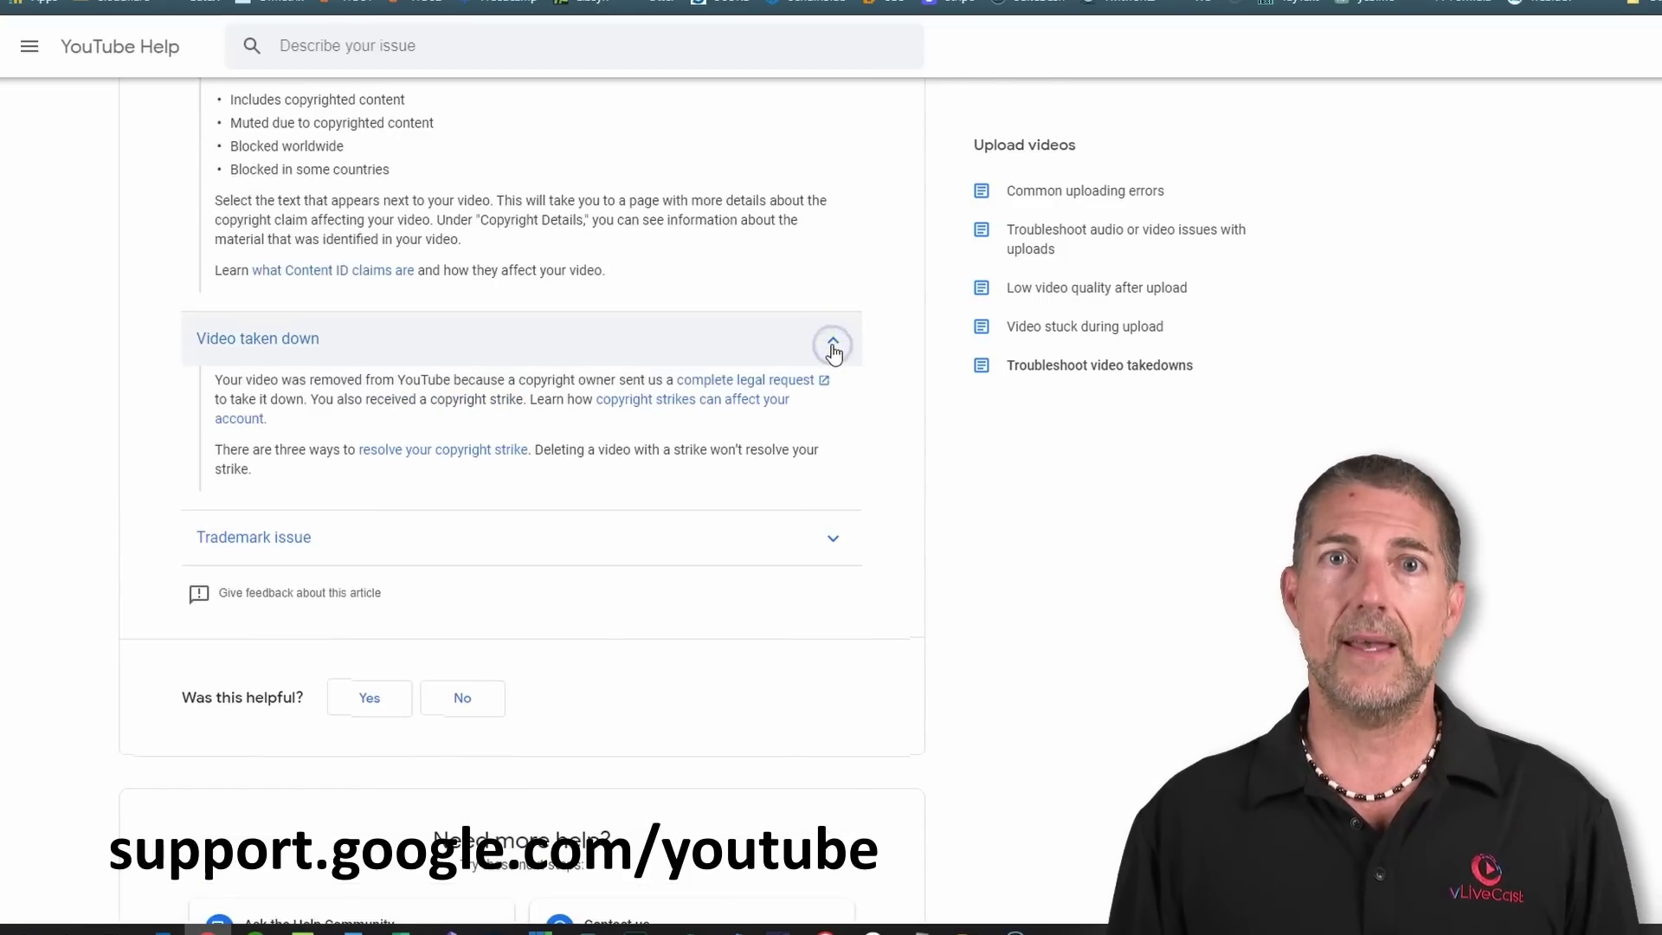
scroll(832, 348, down, 2)
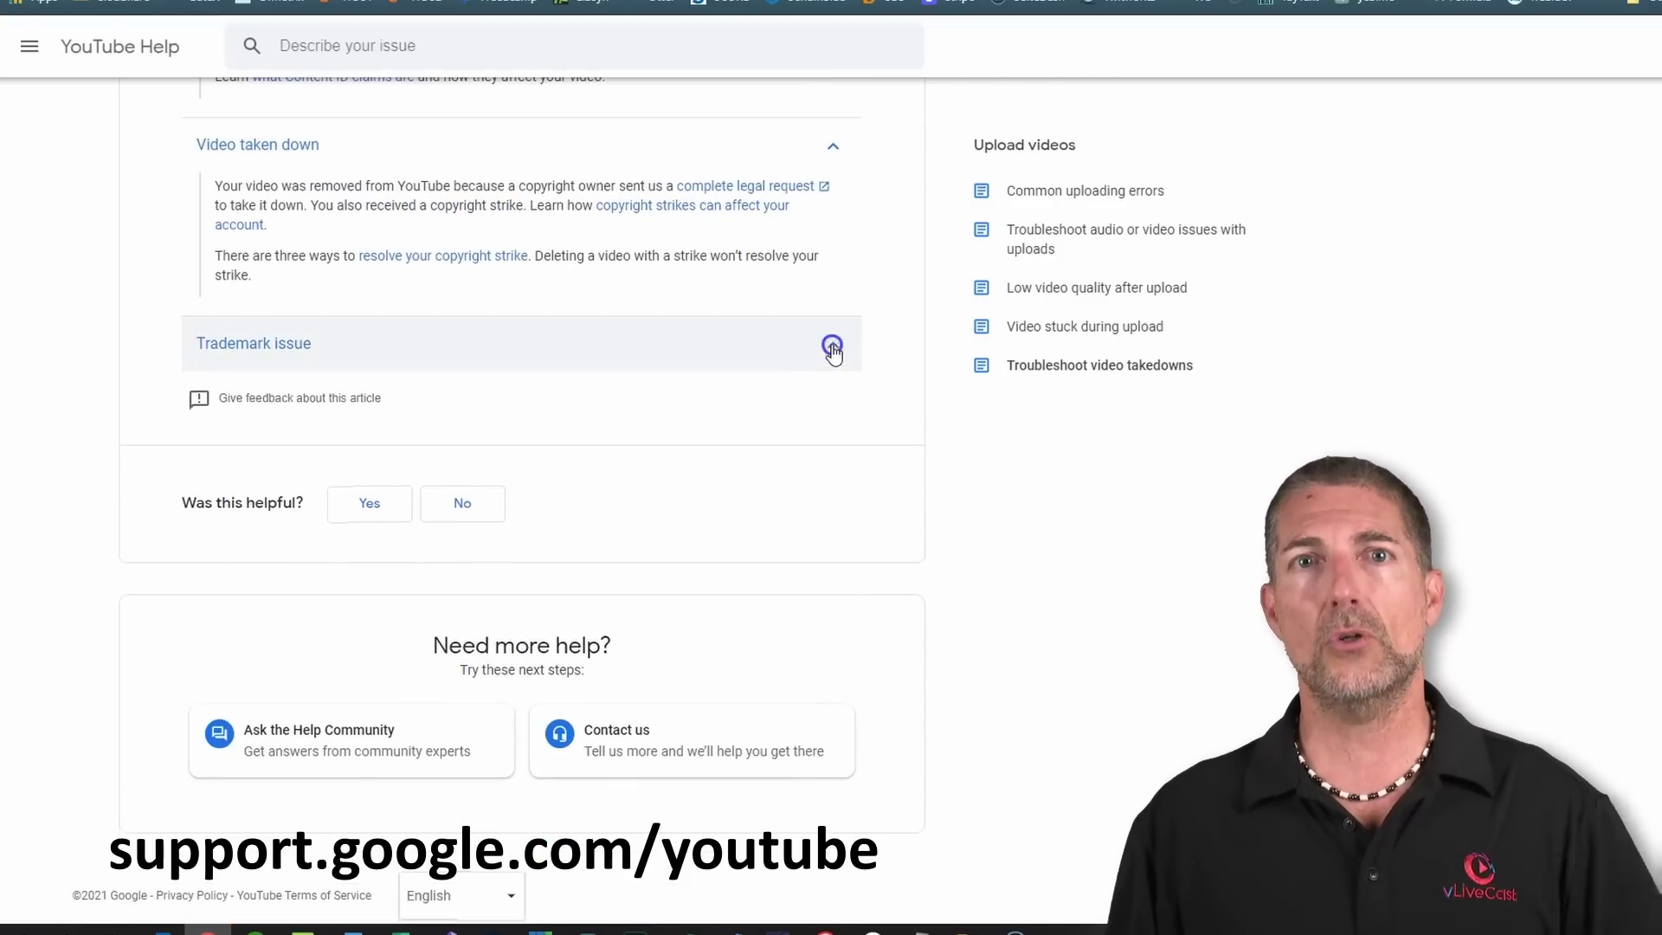
click(833, 346)
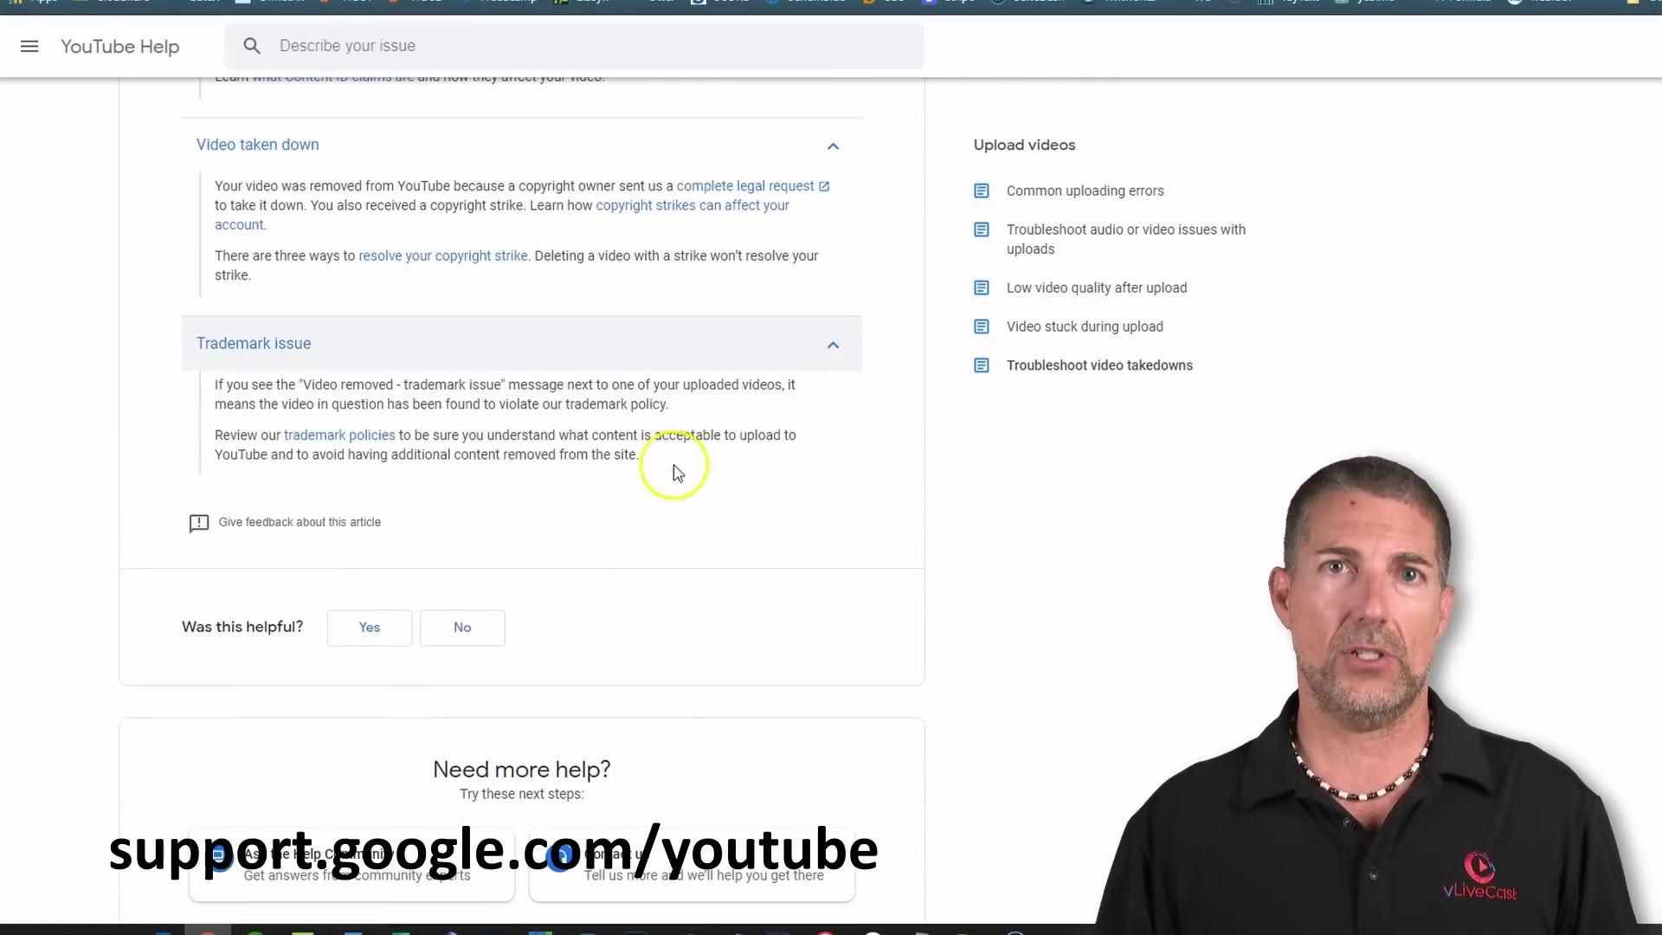